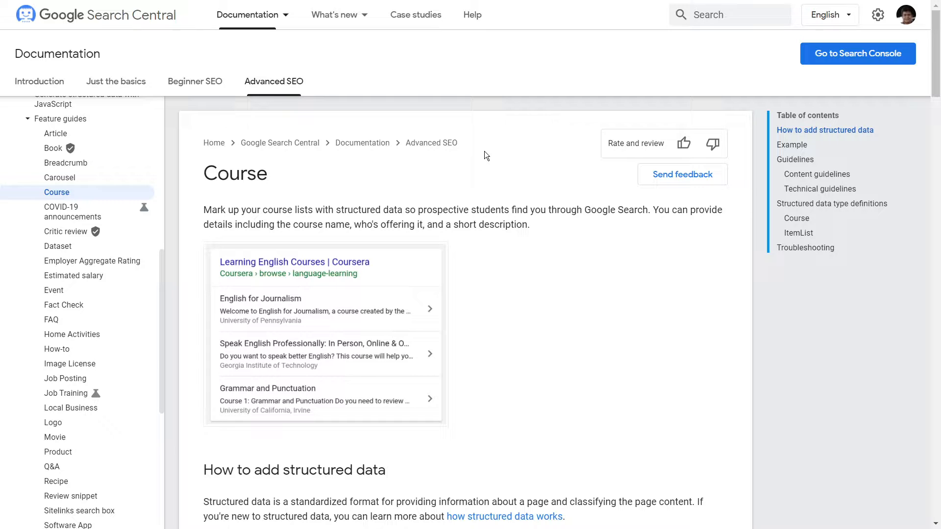
- Read Google's Course structured data documentation through its content and technical guidelines
scroll(500, 157, down, 2)
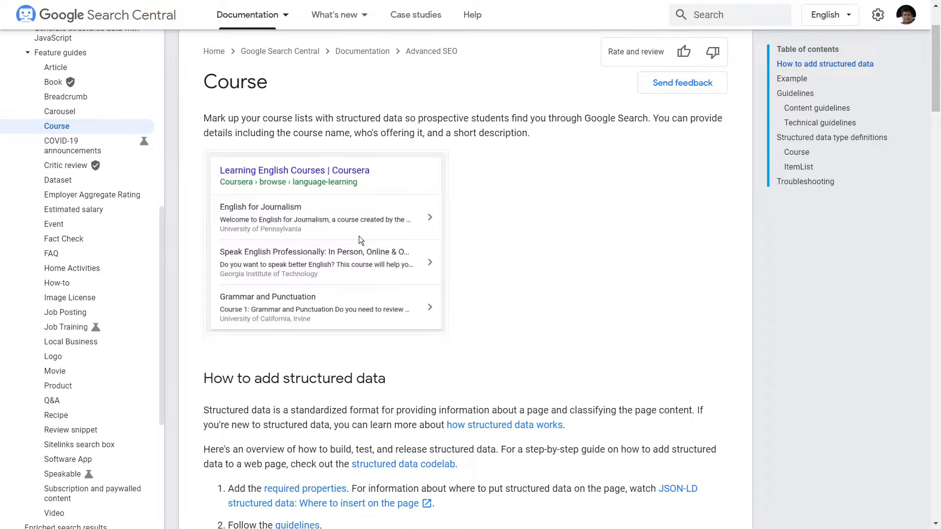
scroll(507, 195, down, 15)
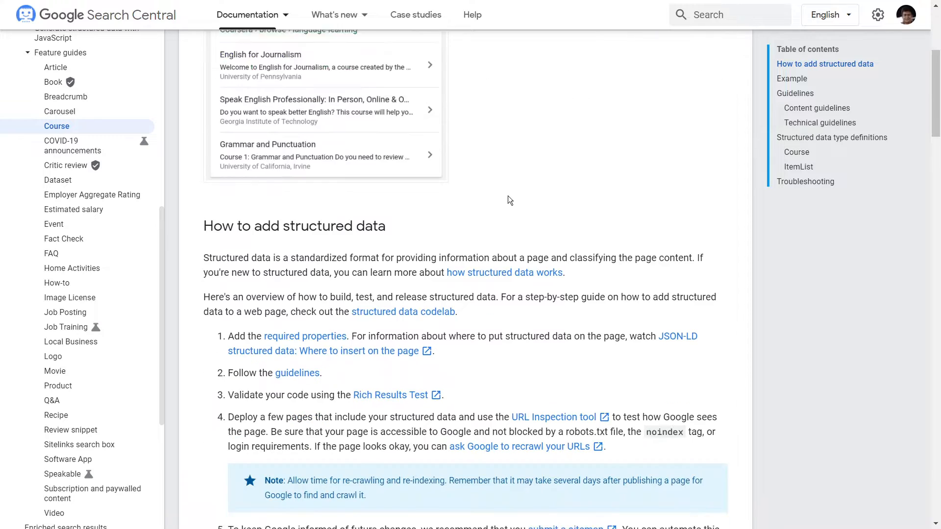
scroll(508, 195, down, 3)
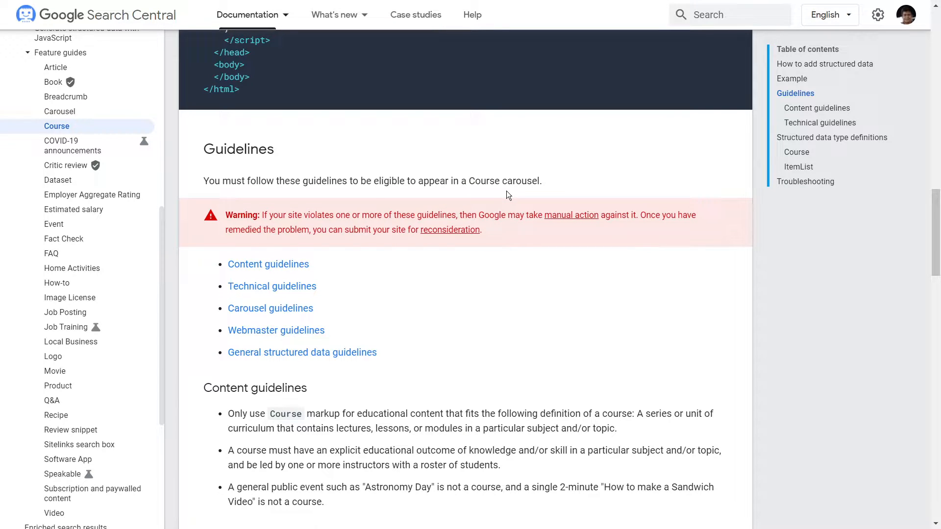
scroll(506, 191, down, 5)
scroll(285, 333, up, 2)
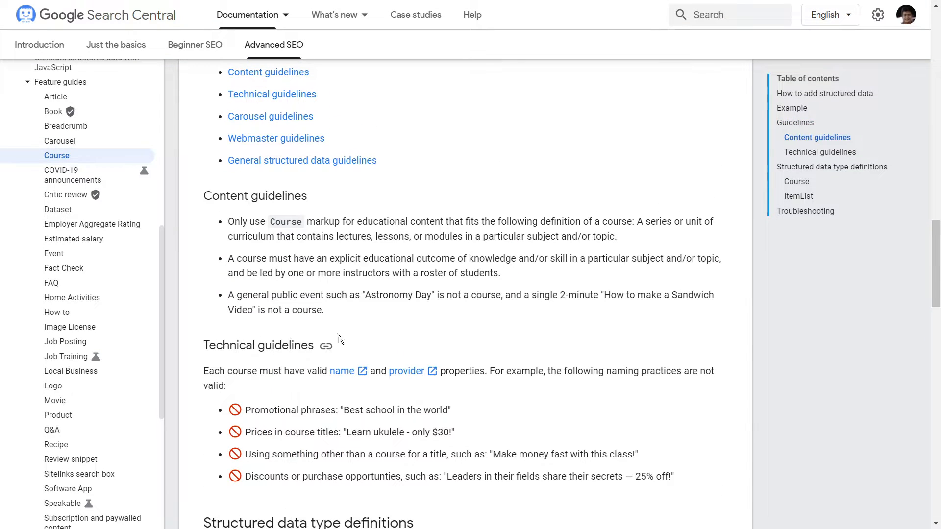
scroll(578, 231, down, 4)
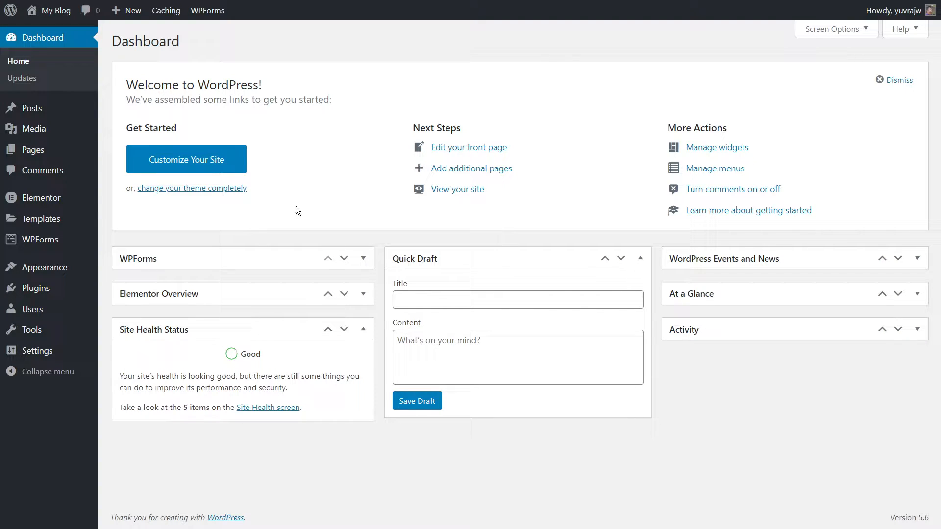
- Switch to the WordPress dashboard and start a new Schema Pro schema of type Course
mouse_move(46, 352)
click(142, 469)
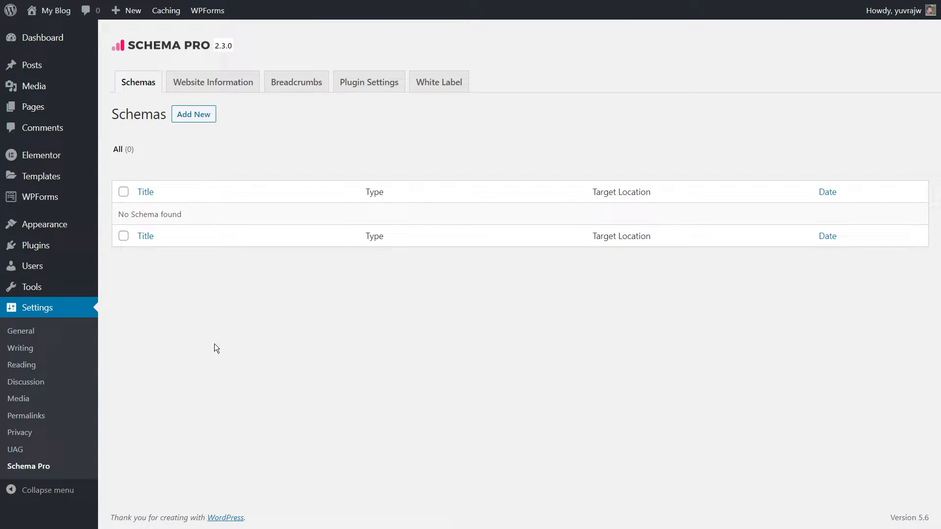
click(204, 120)
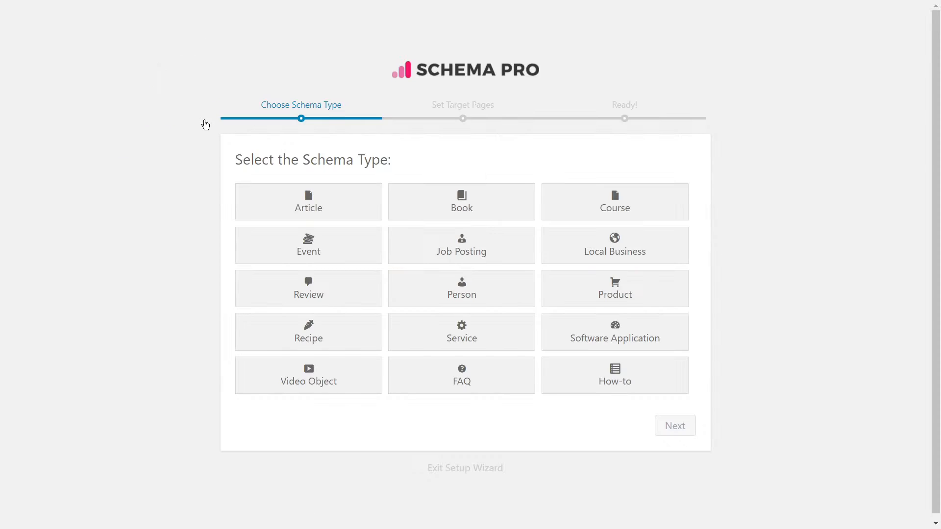
click(620, 198)
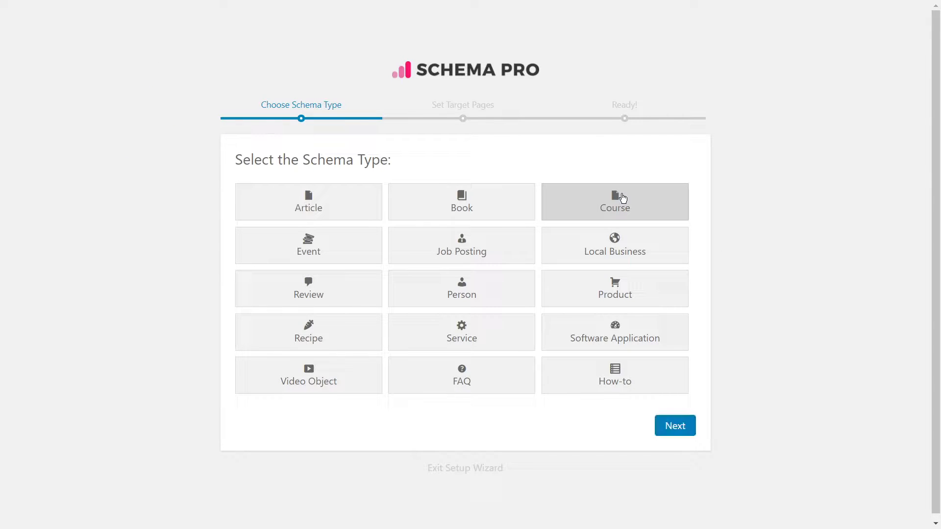
click(675, 425)
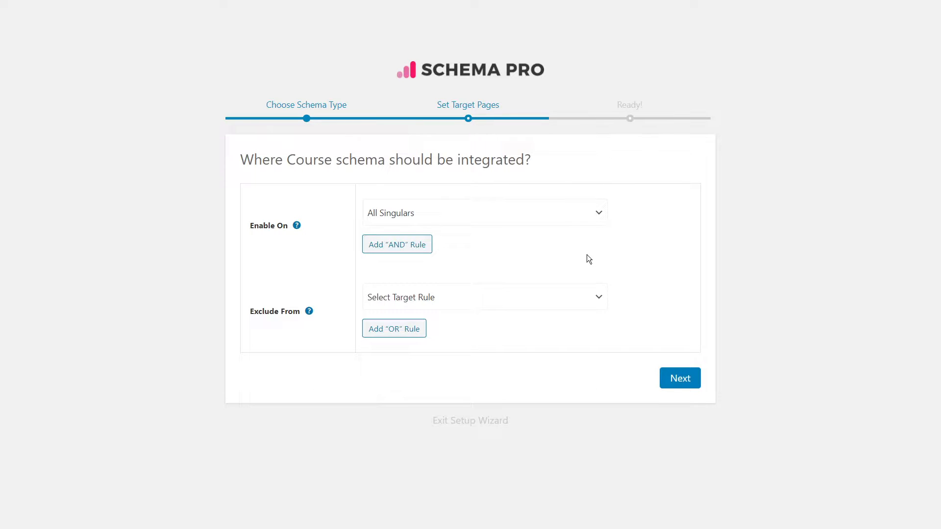
- Enable the Course schema on specific pages, posts or archives, targeting "All singulars from courses"
click(596, 220)
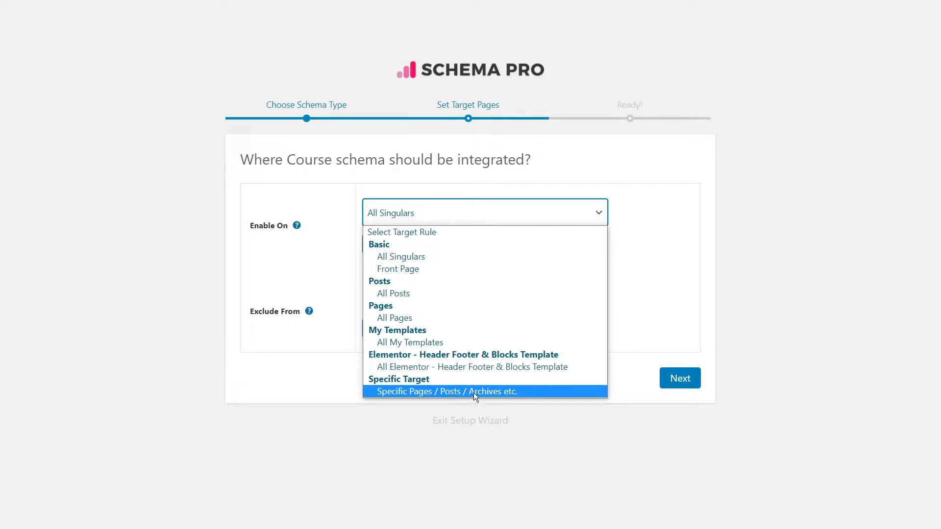
click(492, 391)
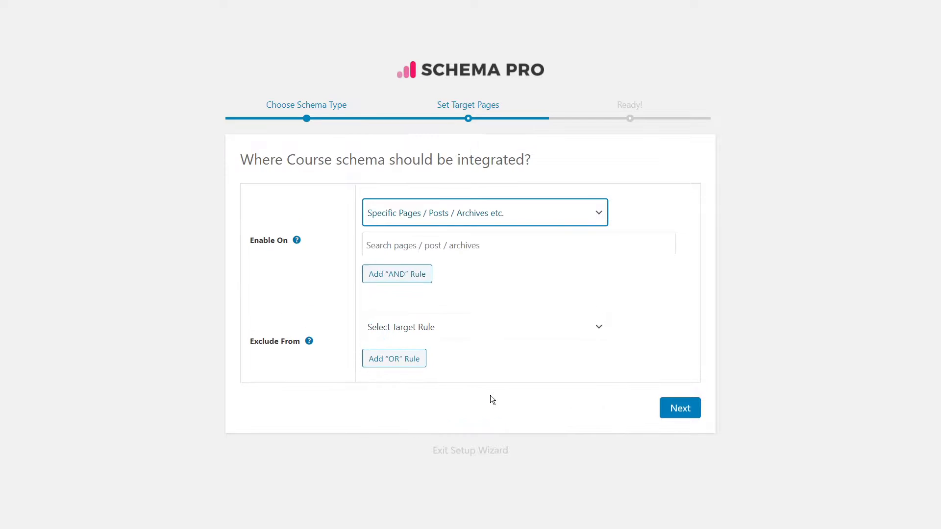
click(457, 250)
text(course)
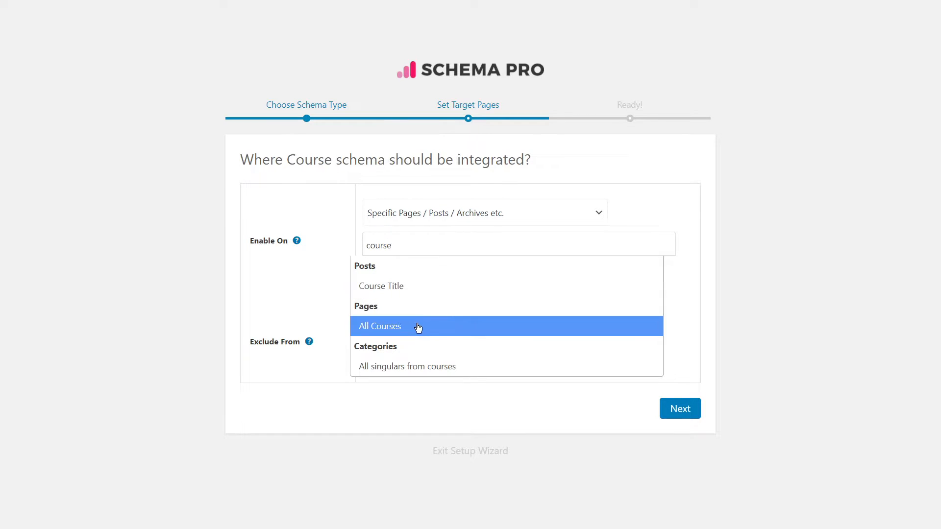
click(441, 367)
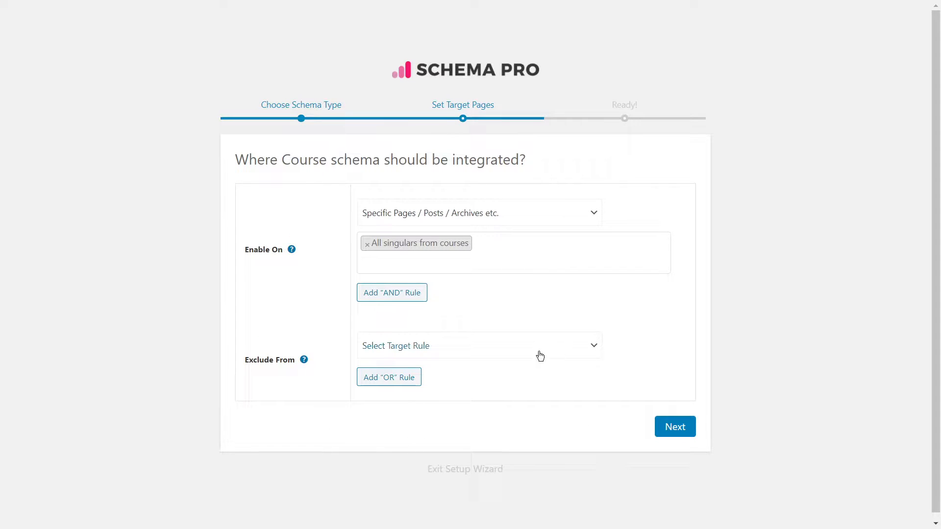
- Leave the exclusion rule unselected and complete the Course schema setup
click(595, 351)
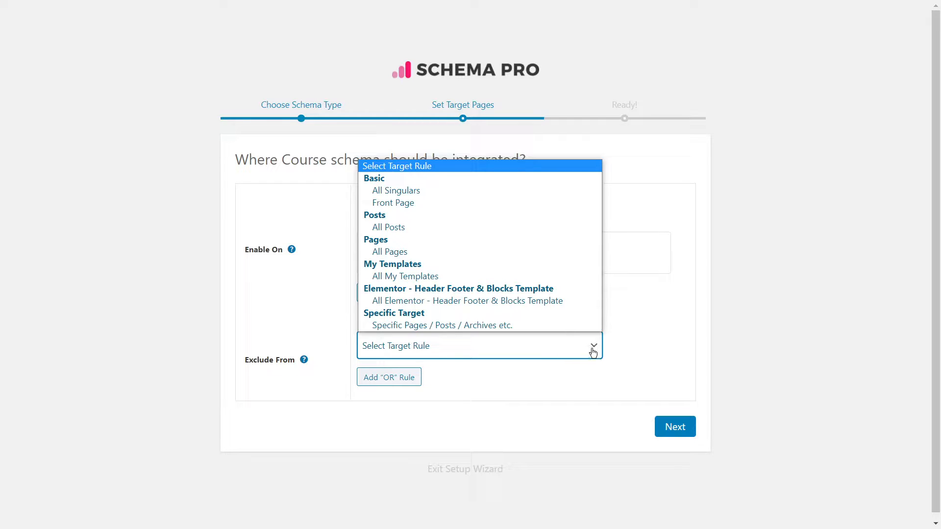
click(532, 399)
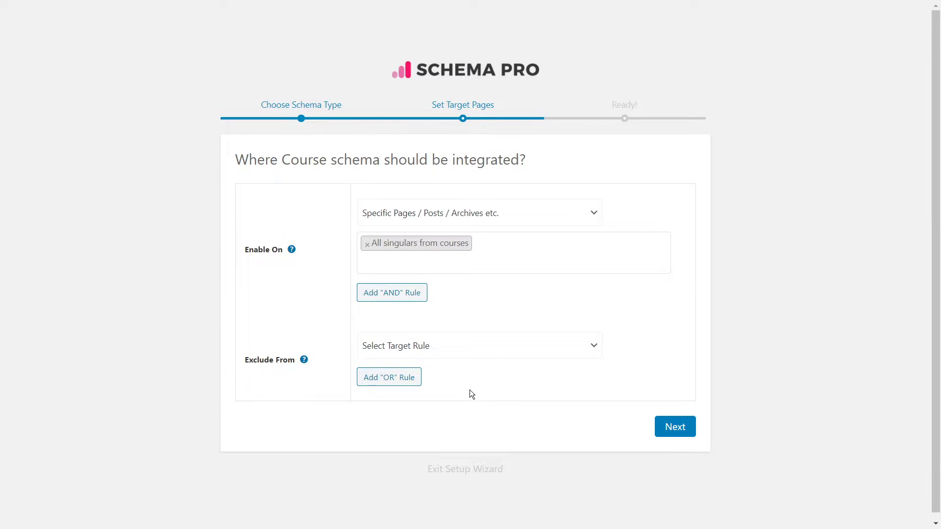
click(681, 430)
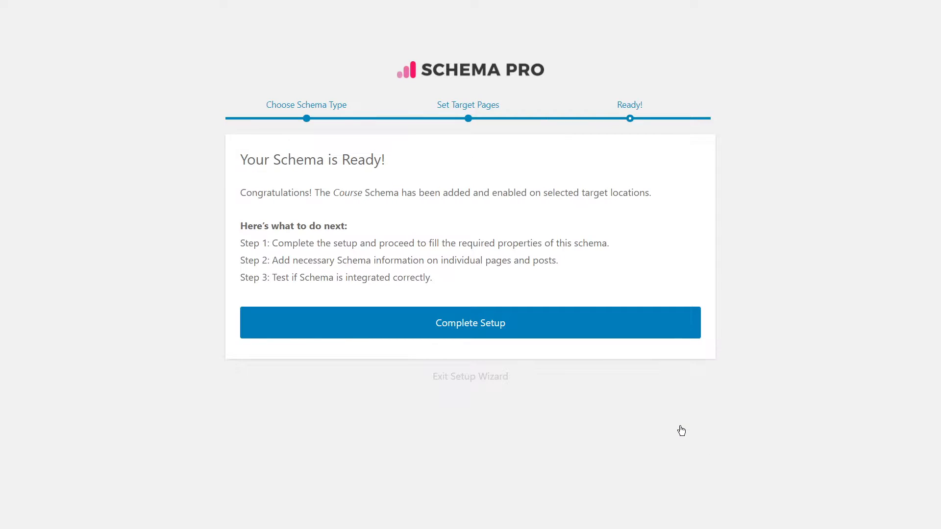
click(607, 331)
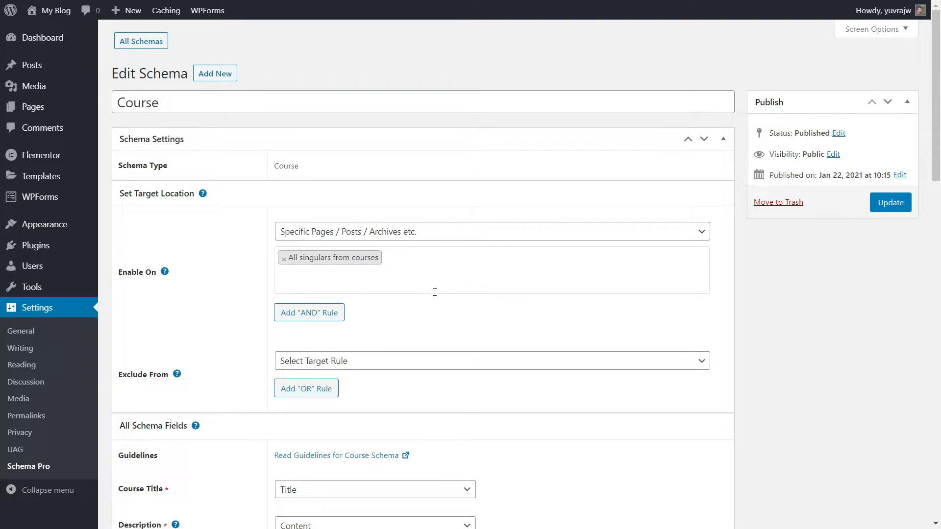
- Open the guidelines for the Course schema and read through the steps for adding the markup
scroll(497, 283, down, 4)
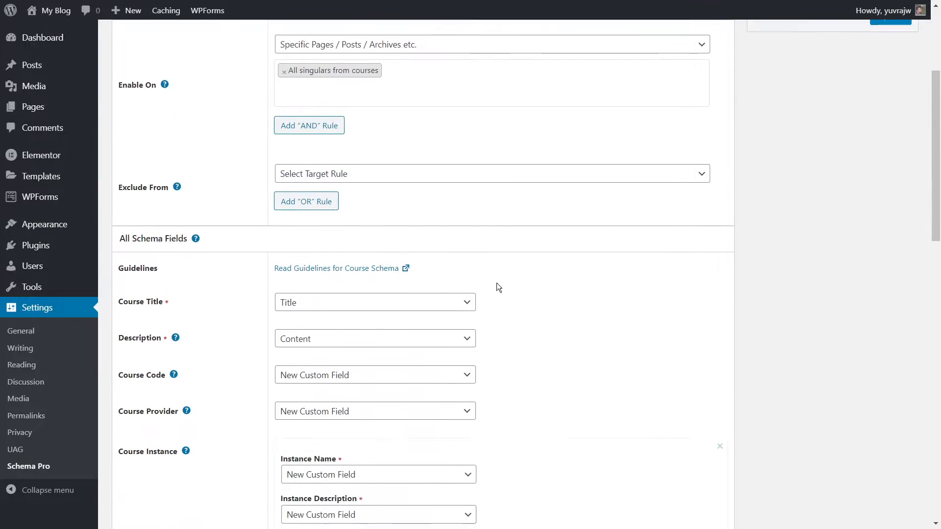
scroll(510, 280, down, 2)
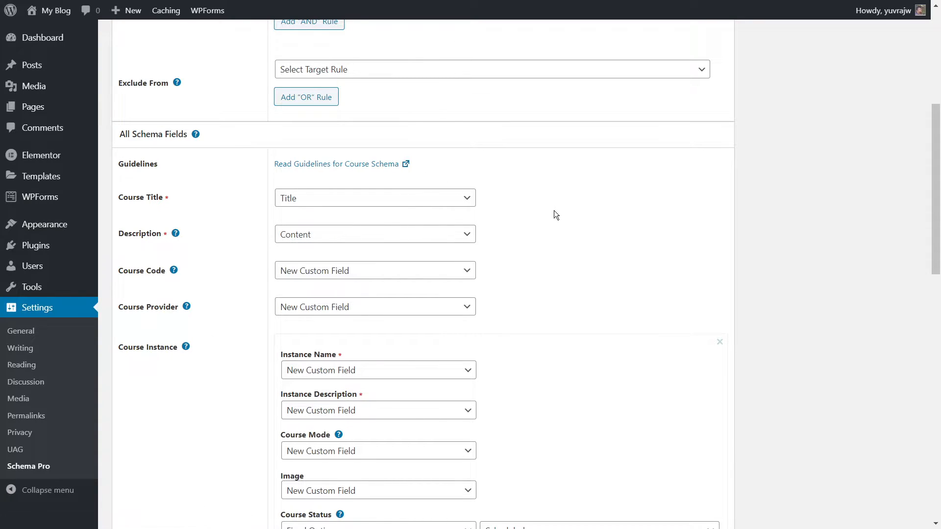
click(366, 165)
scroll(367, 169, down, 5)
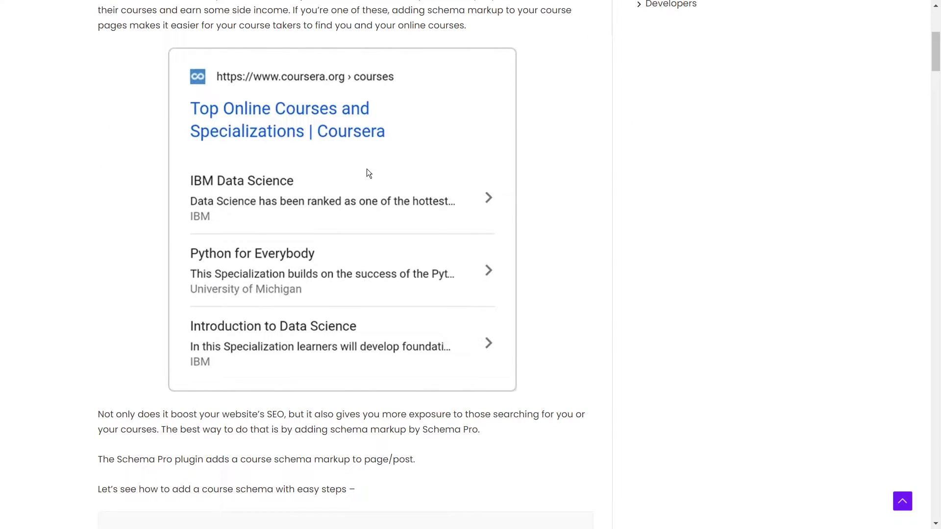
scroll(369, 172, down, 6)
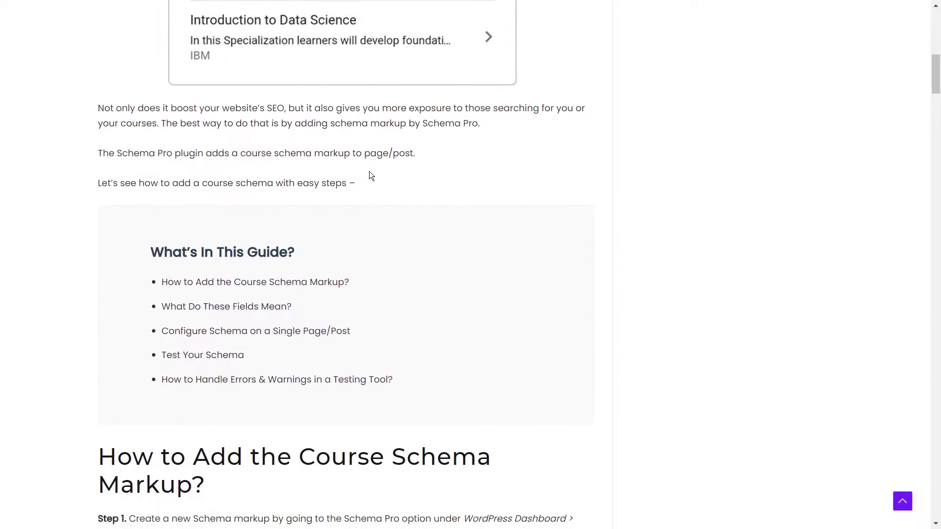
scroll(369, 172, down, 6)
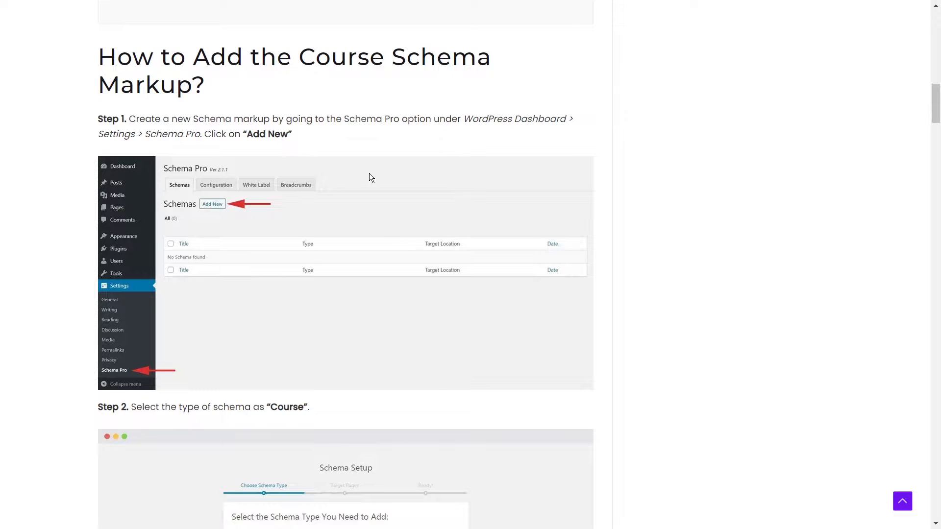
scroll(371, 177, down, 6)
scroll(370, 177, down, 2)
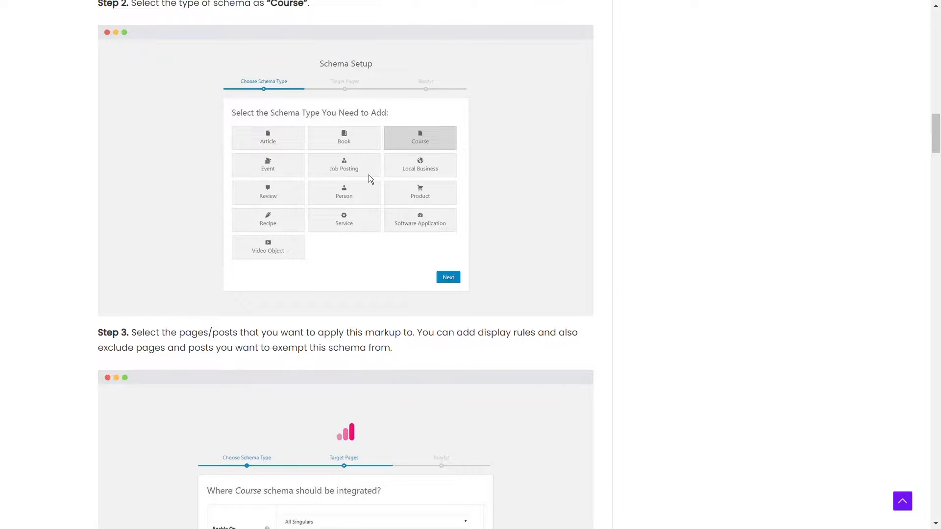
scroll(371, 179, up, 5)
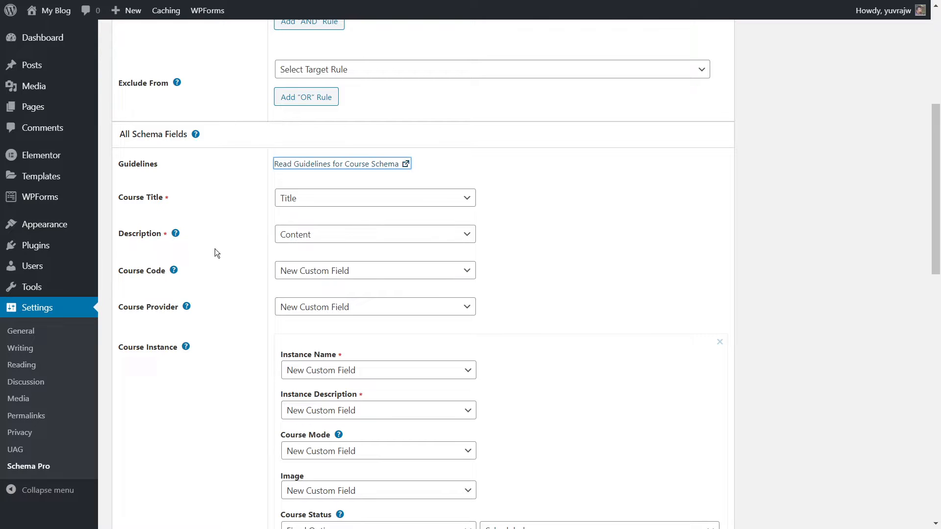
- Review the Course schema's field mappings from Course Title down to A Reference Link
scroll(246, 217, down, 8)
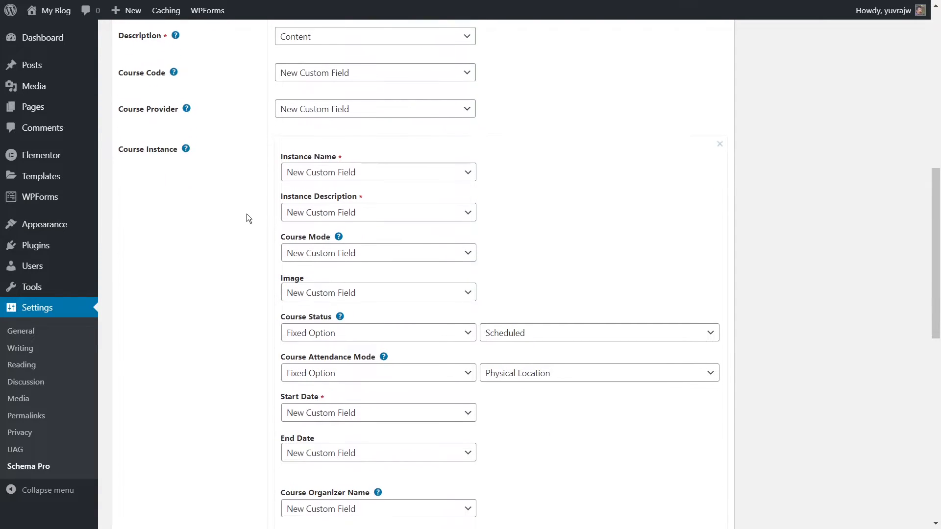
scroll(247, 215, down, 7)
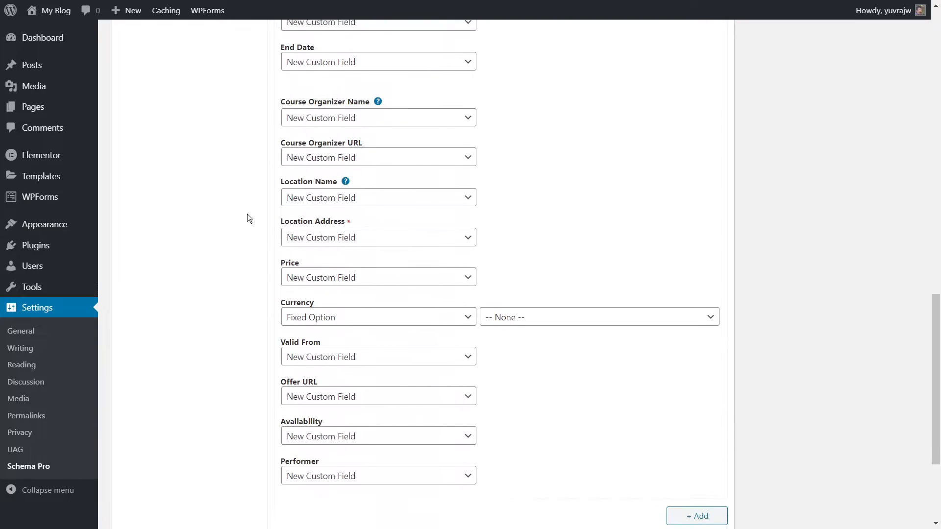
scroll(250, 223, up, 13)
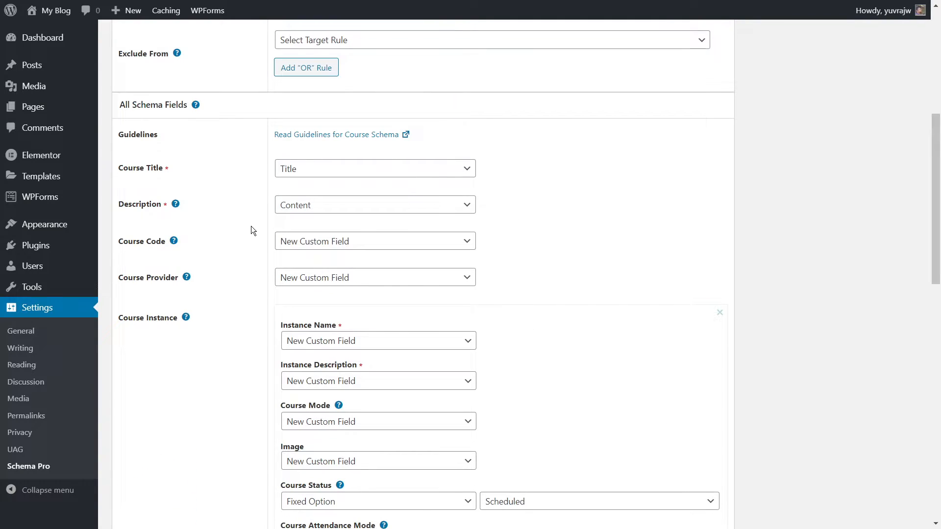
scroll(252, 228, down, 9)
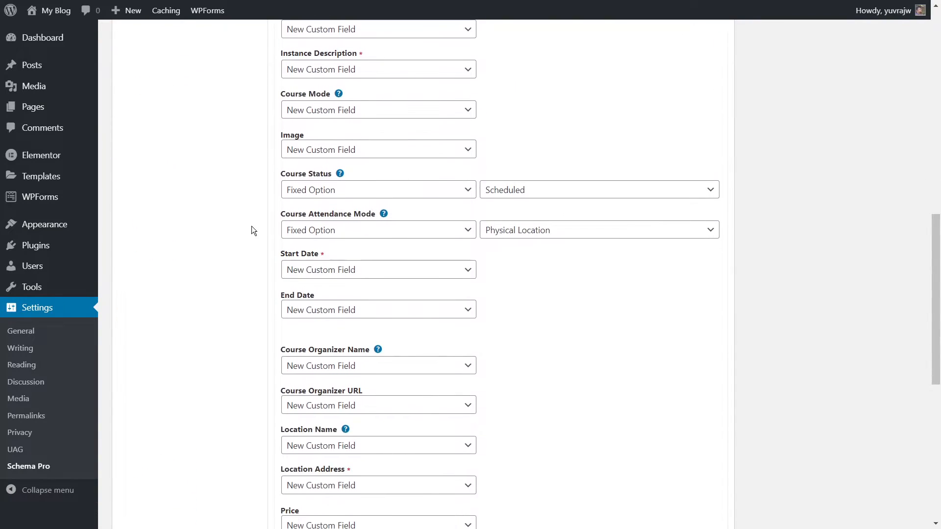
scroll(251, 229, down, 4)
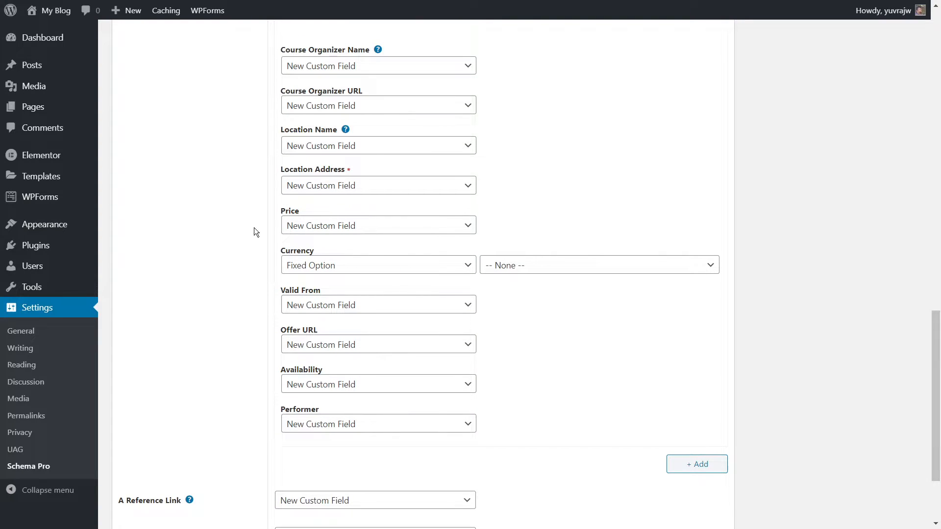
scroll(254, 228, up, 5)
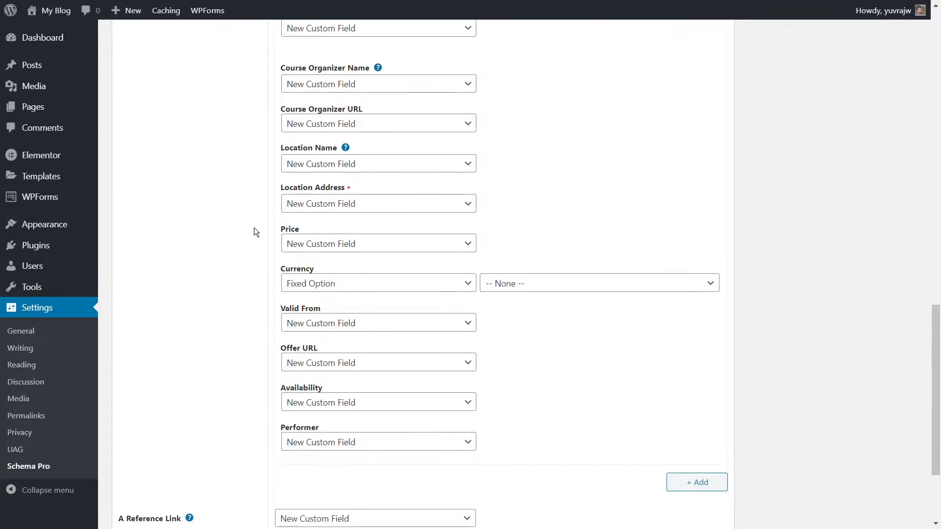
scroll(254, 232, up, 10)
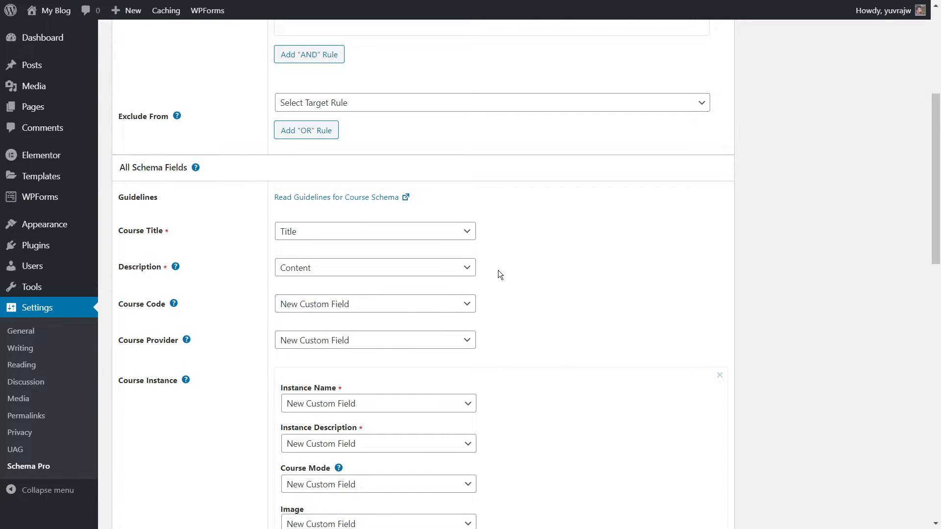
- Inspect the available sources for the Description field and look over the Course Instance fields
click(472, 271)
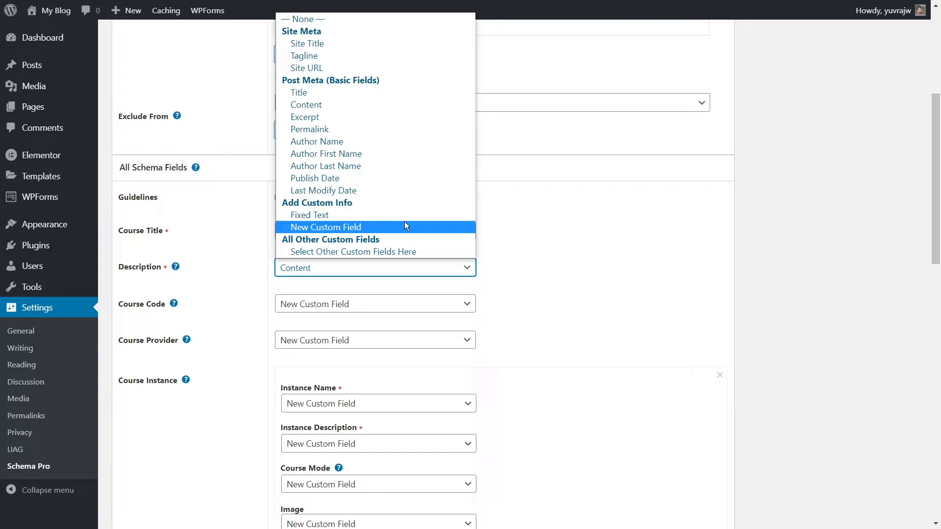
click(610, 221)
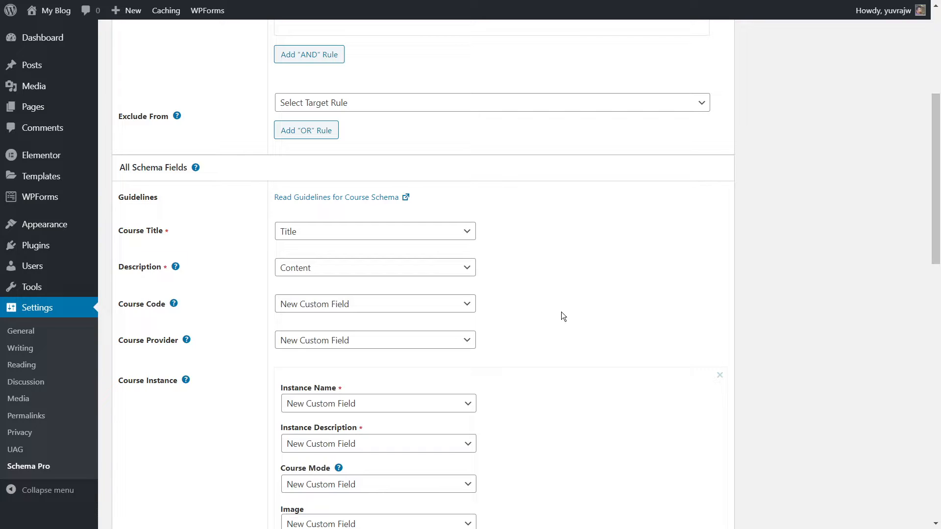
scroll(234, 222, down, 8)
scroll(229, 293, down, 2)
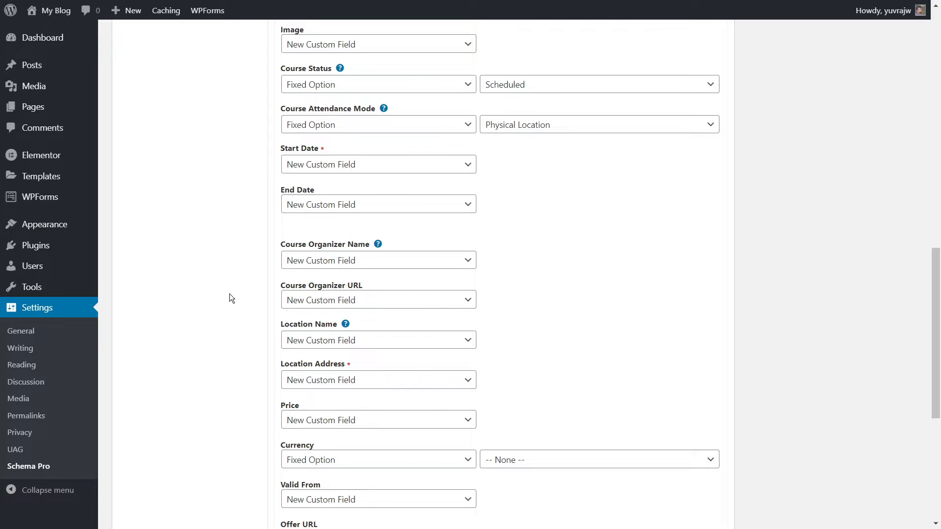
scroll(230, 294, up, 2)
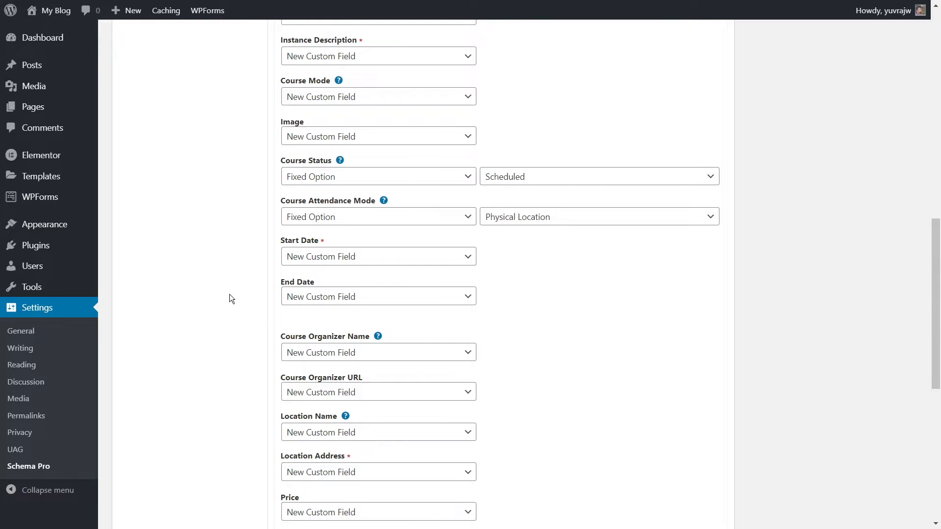
- Save the Course schema's settings and field mappings
scroll(230, 294, up, 15)
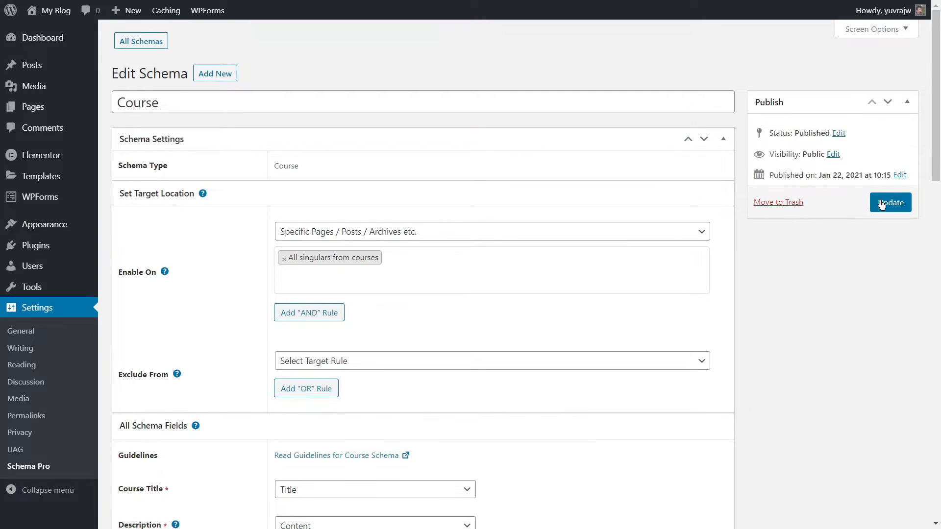
click(891, 208)
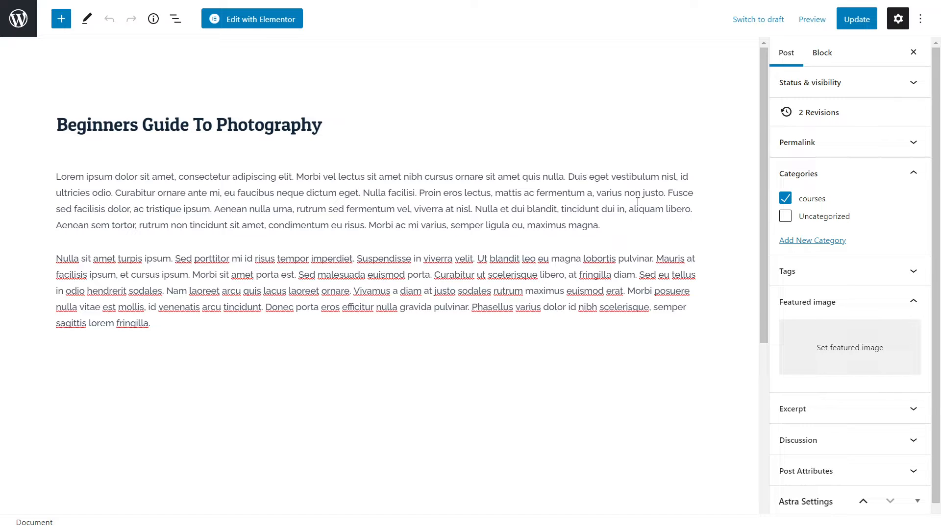
- Compare the Beginners Guide To Photography post's title and content with the fields in its Schema Pro - Course section
scroll(637, 202, down, 6)
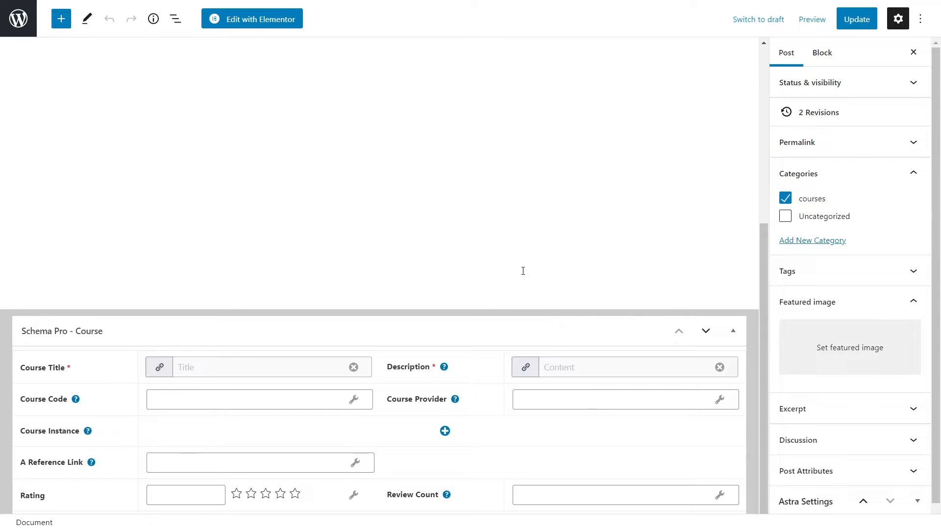
click(560, 273)
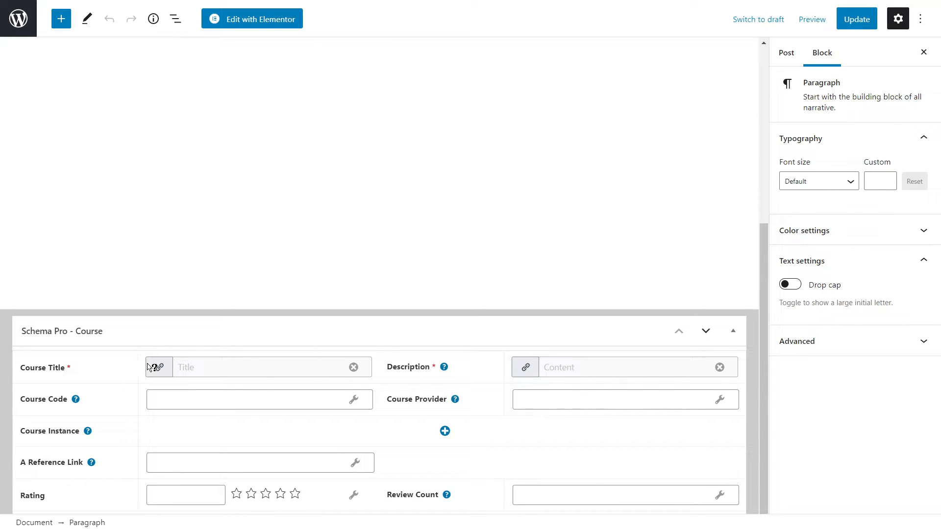
scroll(211, 361, up, 10)
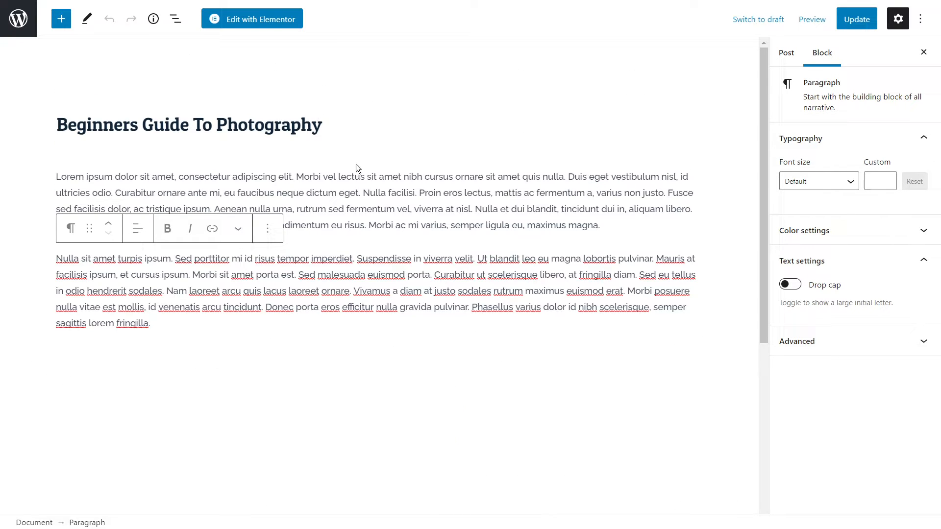
scroll(356, 164, down, 10)
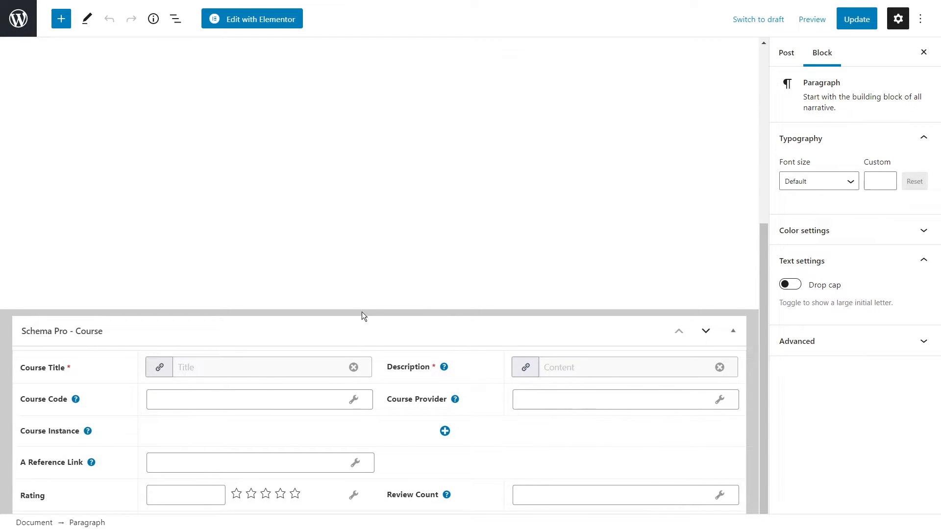
scroll(362, 312, up, 10)
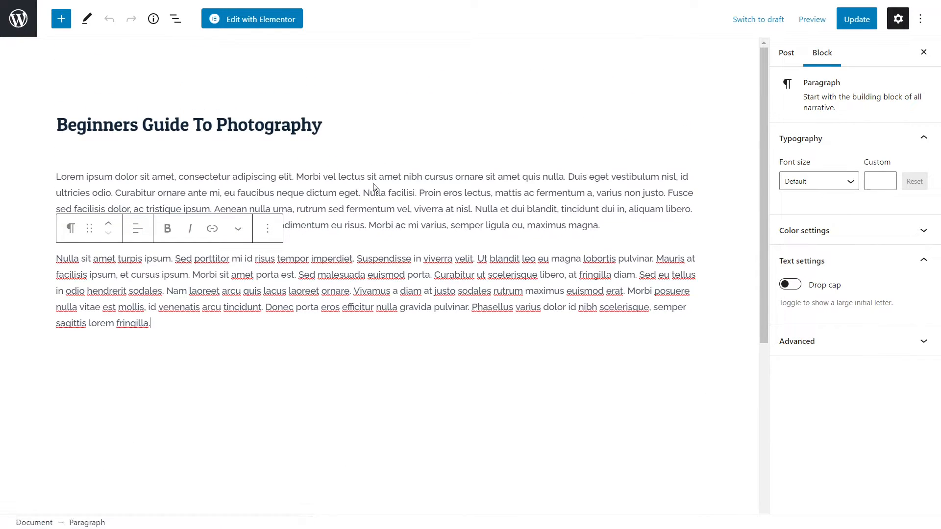
scroll(390, 213, down, 5)
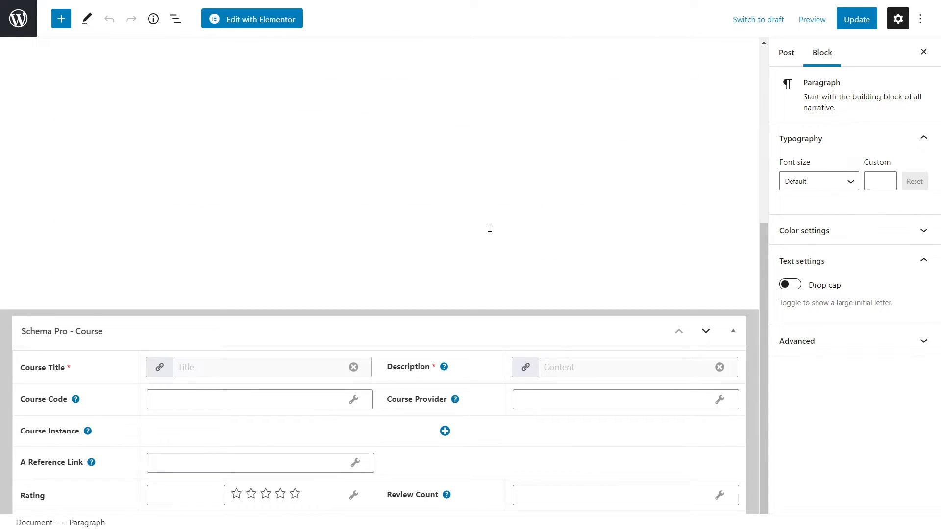
- Clear the Description field's mapping in the Course section and link it to Content again
click(720, 367)
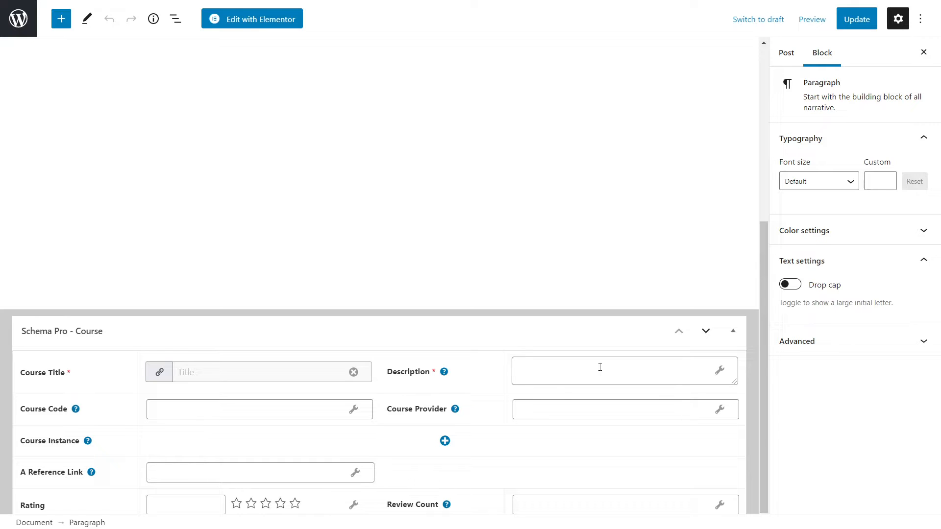
click(719, 371)
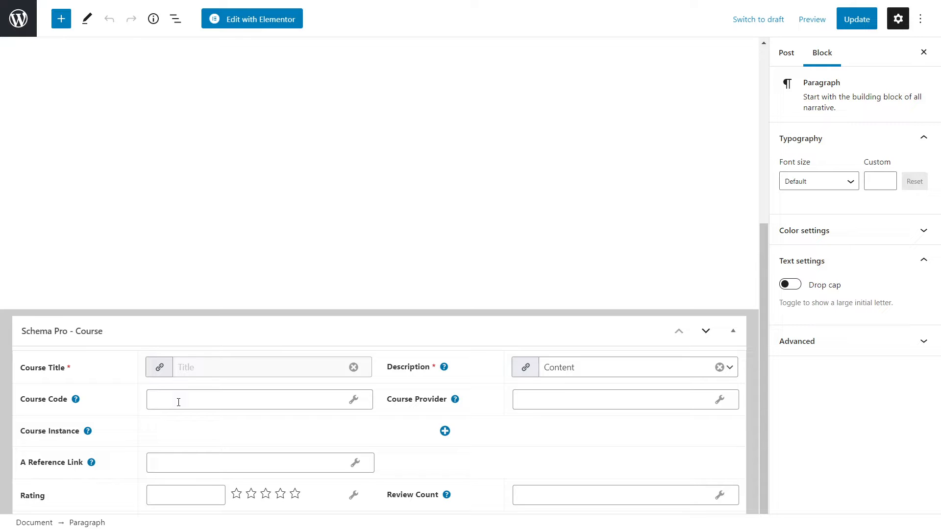
- Set the post's Course Code to BGPH01 and its Course Provider to Pixel Matter
click(179, 403)
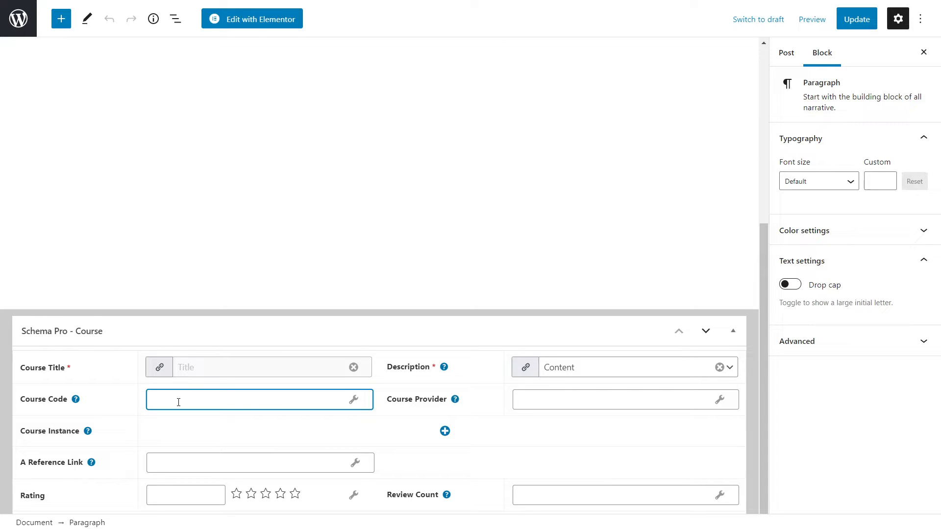
text(BGPH01)
mouse_move(456, 401)
click(585, 397)
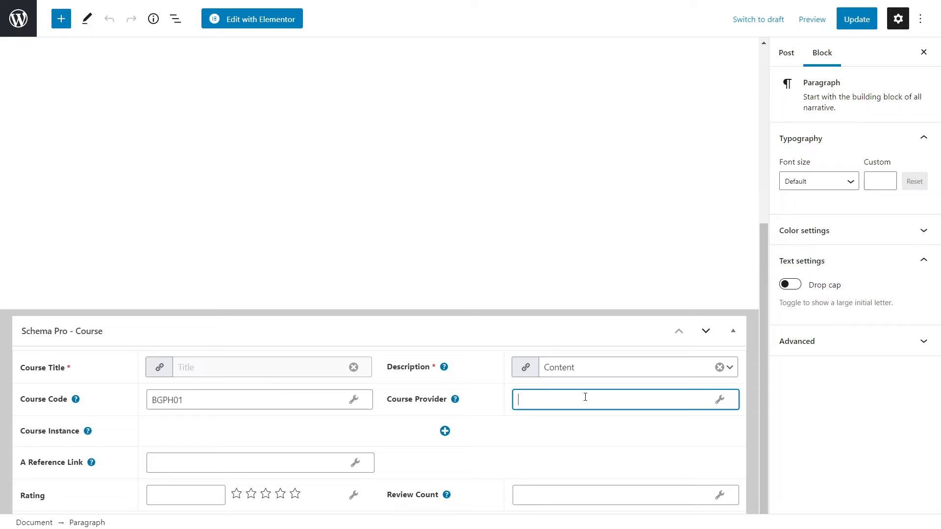
text(Pixel Matter)
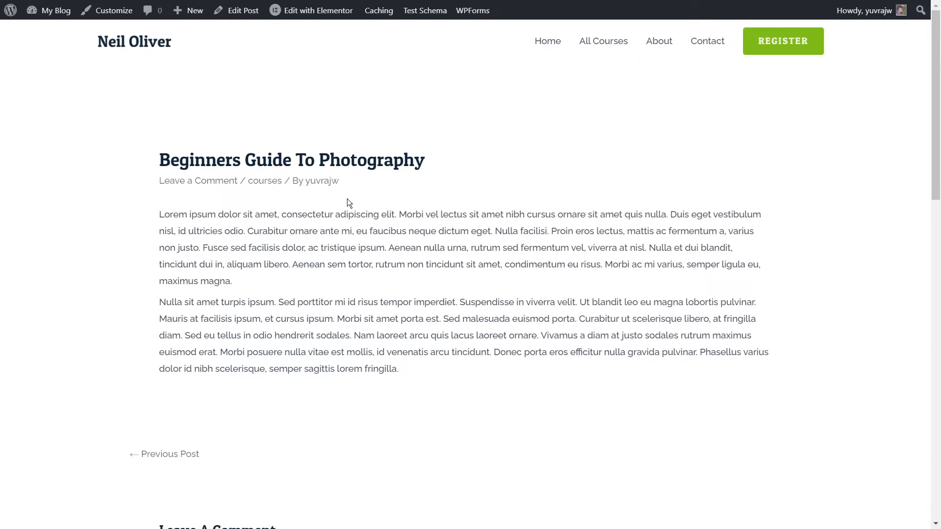
- Run the Rich Results Test on the published photography course page and examine the detected course and review snippet details
click(422, 15)
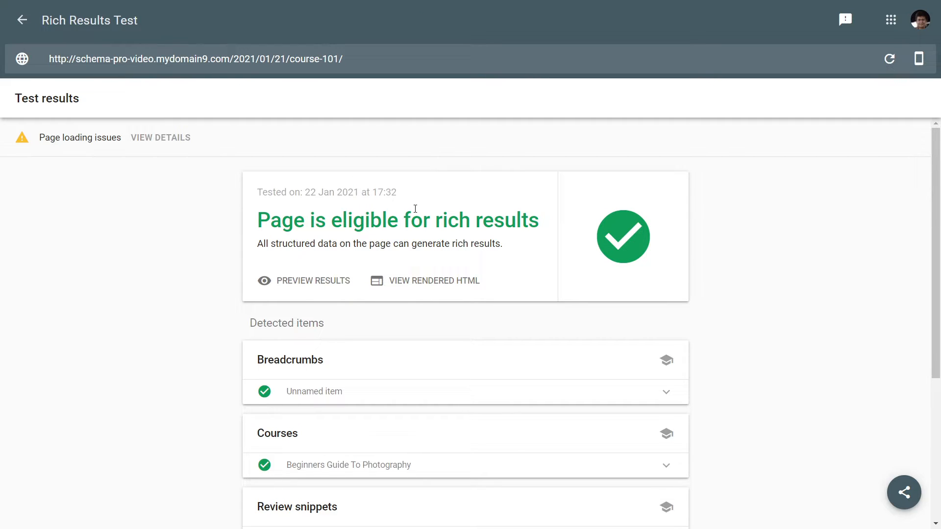
scroll(531, 203, down, 4)
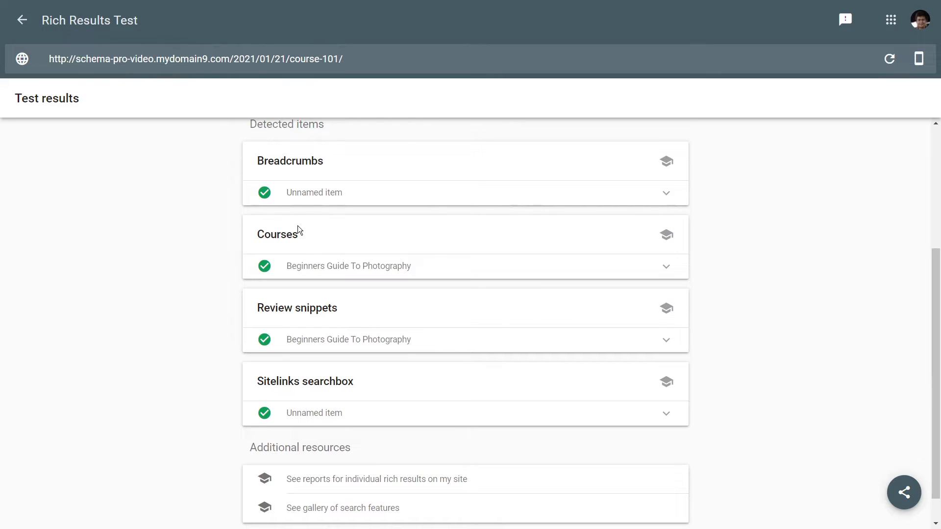
click(376, 267)
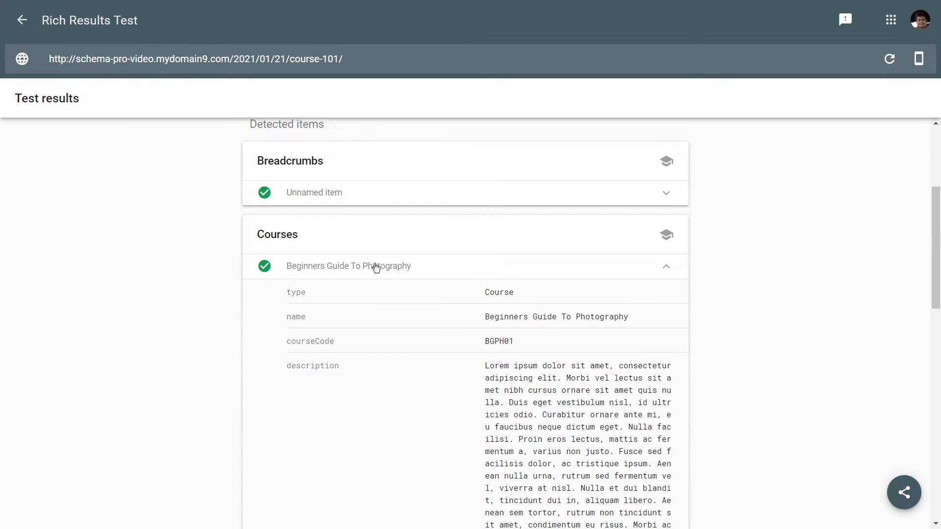
scroll(427, 263, down, 8)
scroll(489, 173, down, 5)
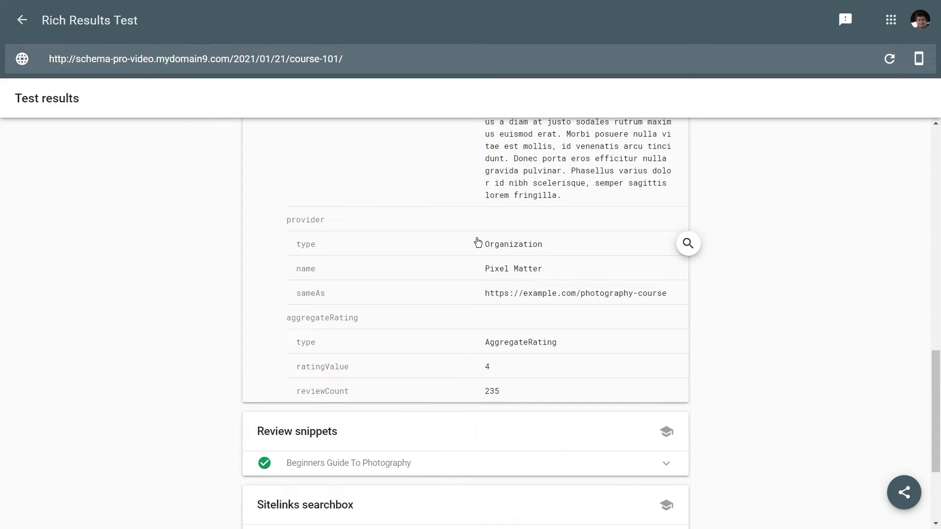
scroll(479, 232, down, 2)
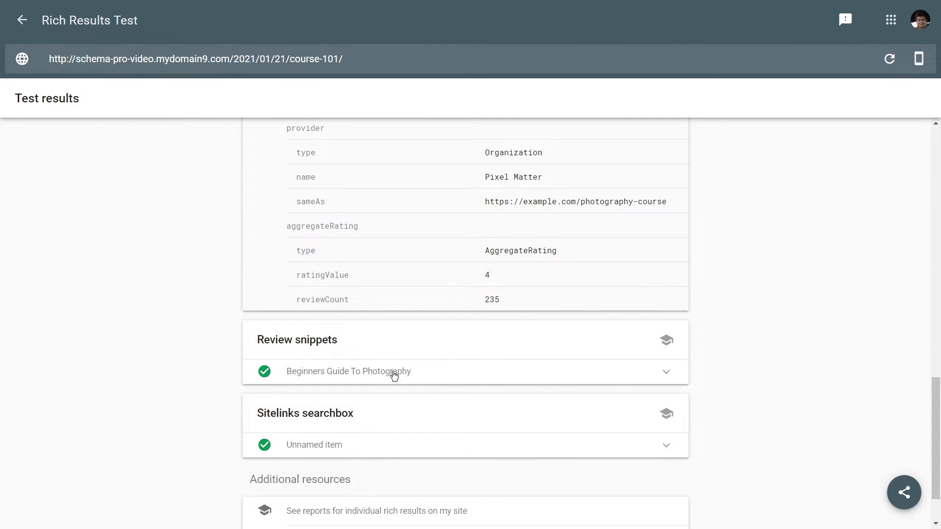
click(394, 375)
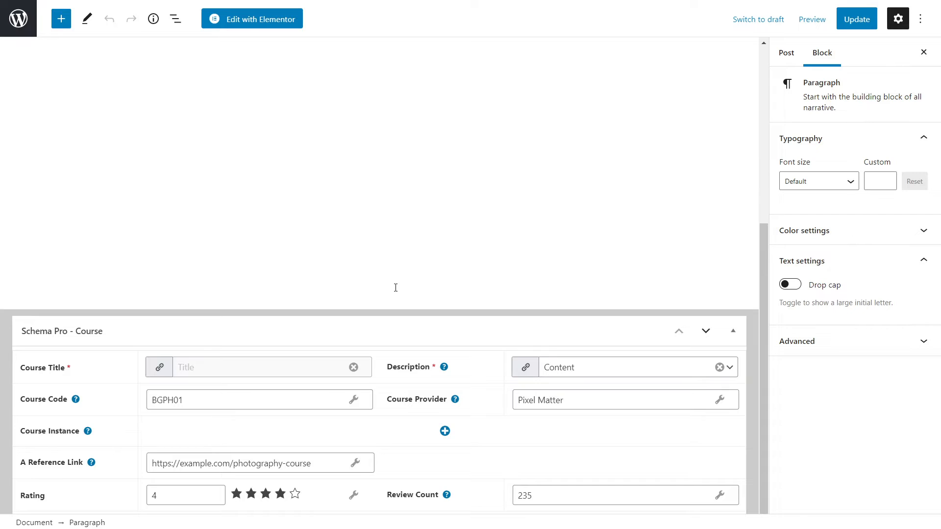
- Add a course instance to the post with Course Status Scheduled and Course Attendance Mode Mix Of Online & Physical Locations
click(446, 432)
scroll(355, 205, down, 5)
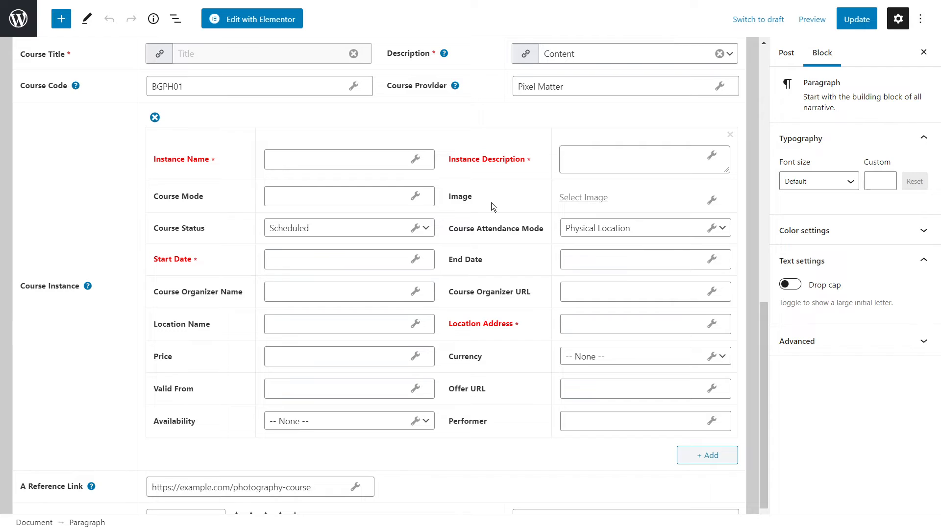
click(354, 236)
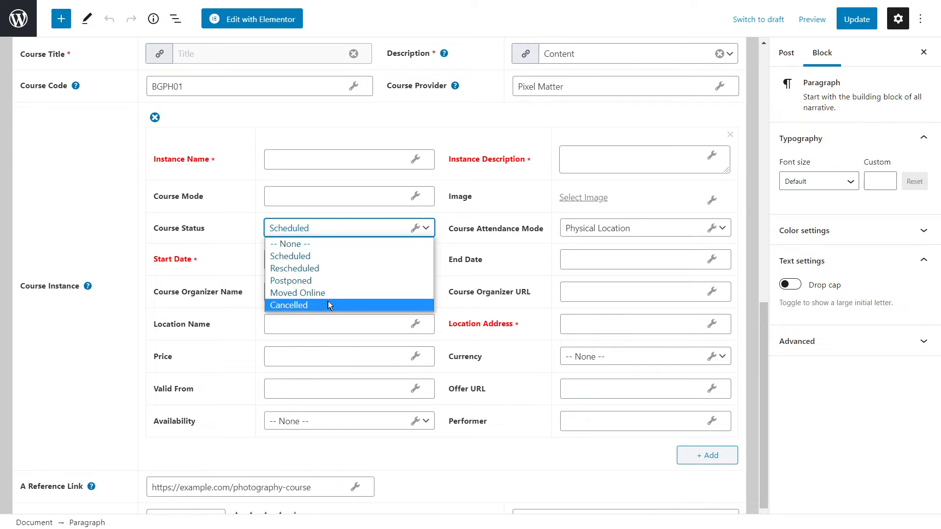
click(337, 258)
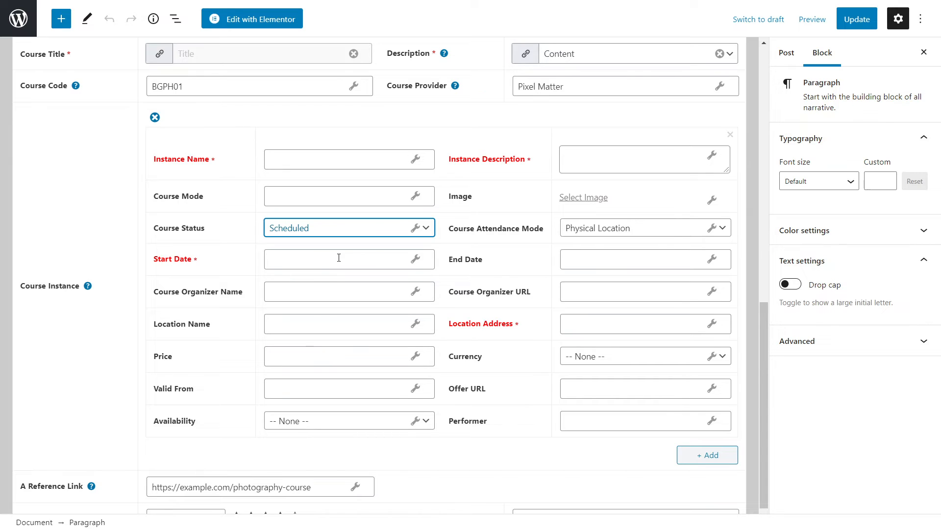
click(634, 229)
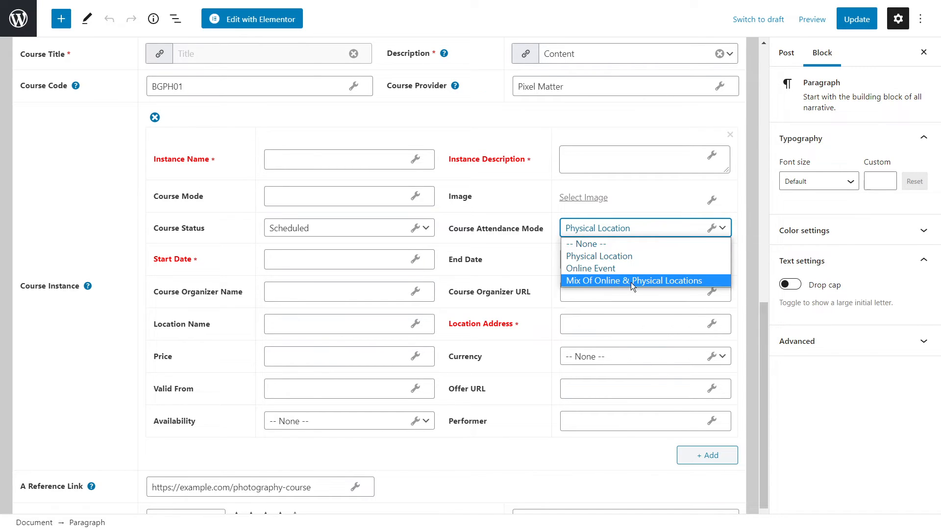
click(686, 283)
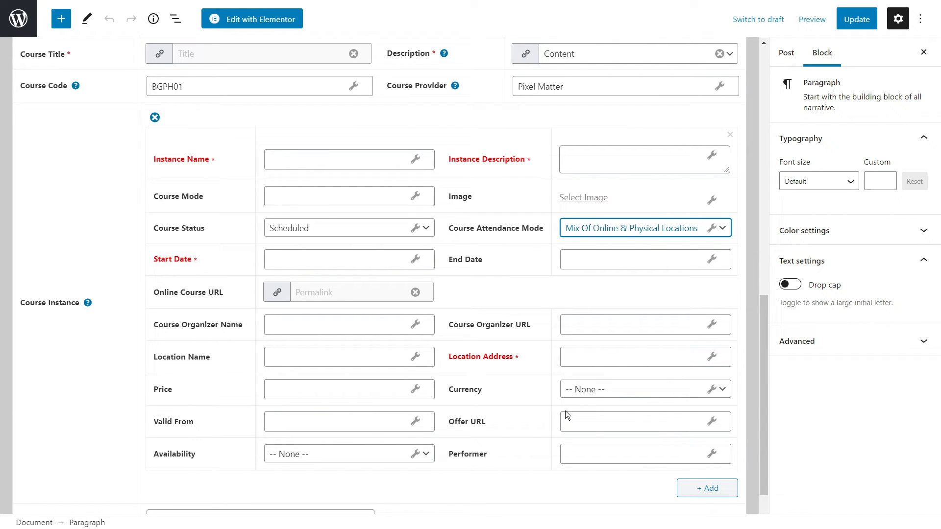
- Set the course instance's Availability to In Stock
click(337, 461)
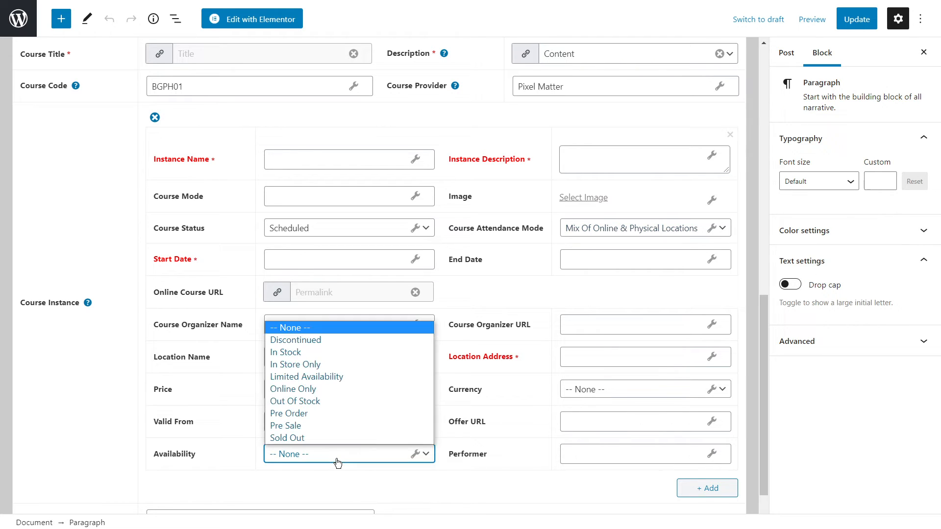
click(331, 353)
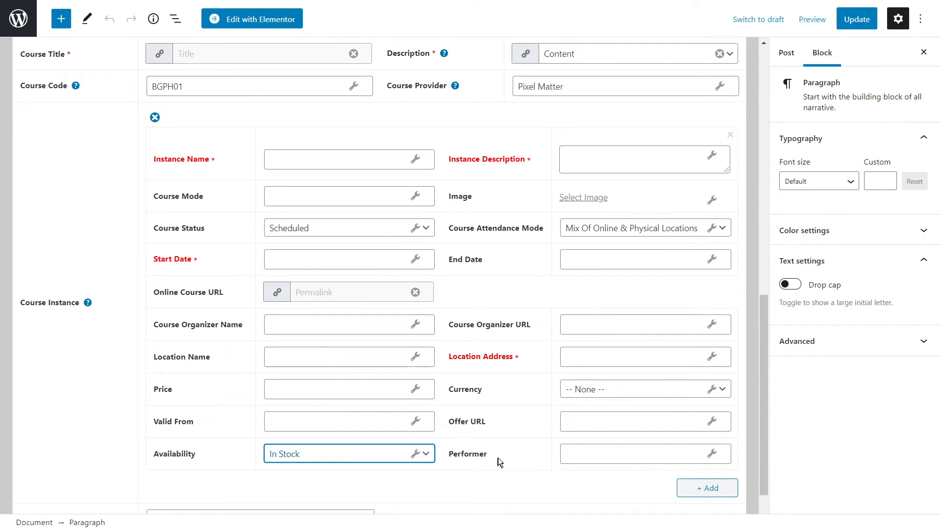
click(512, 455)
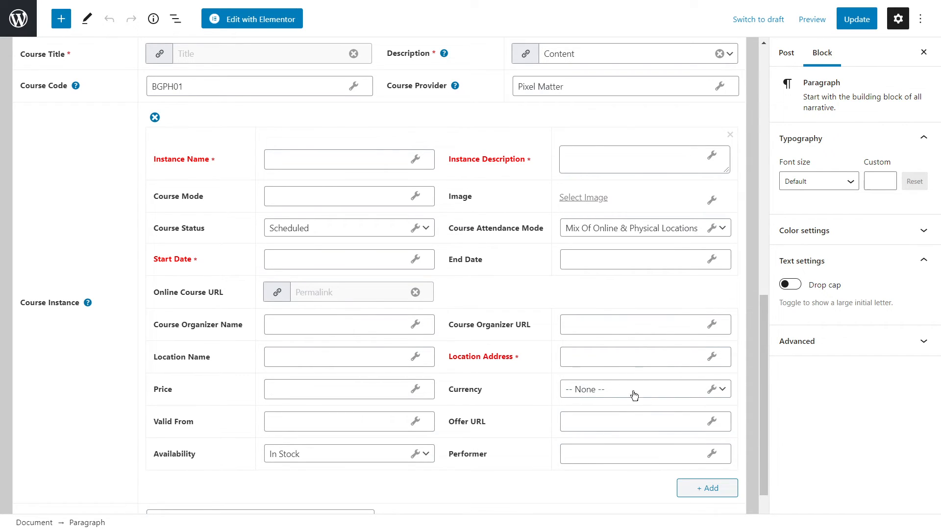
- Add a second course instance below the first and remove it again
click(706, 489)
scroll(736, 389, down, 4)
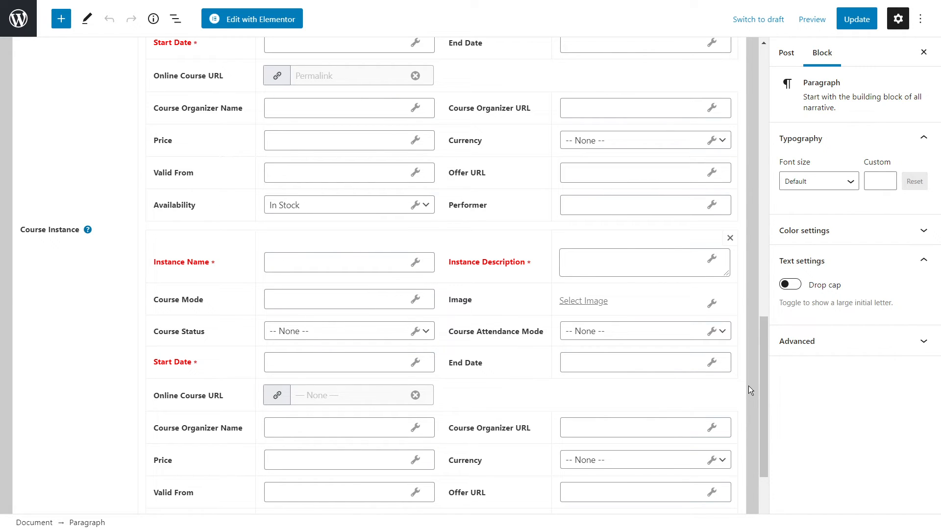
click(731, 236)
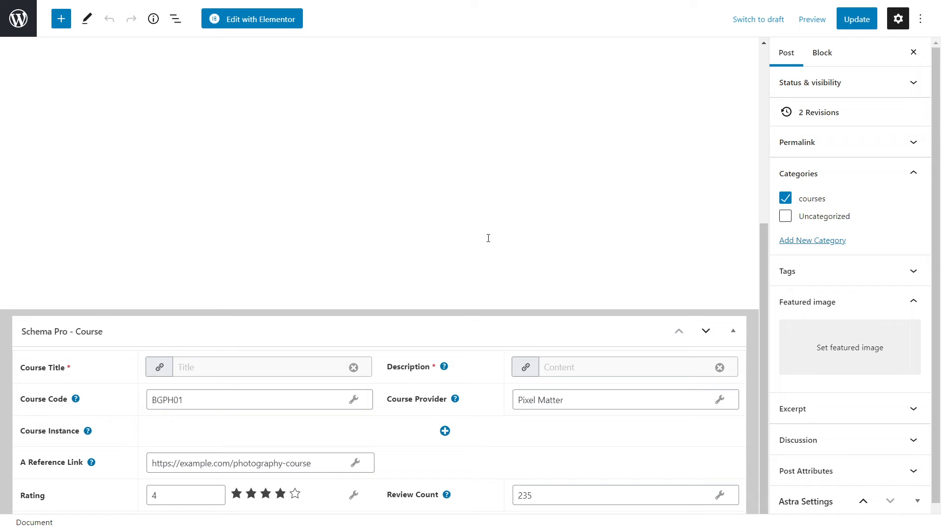
- Expand the Course Instance section and review the filled-in details of Instance 1
click(444, 431)
scroll(481, 352, down, 8)
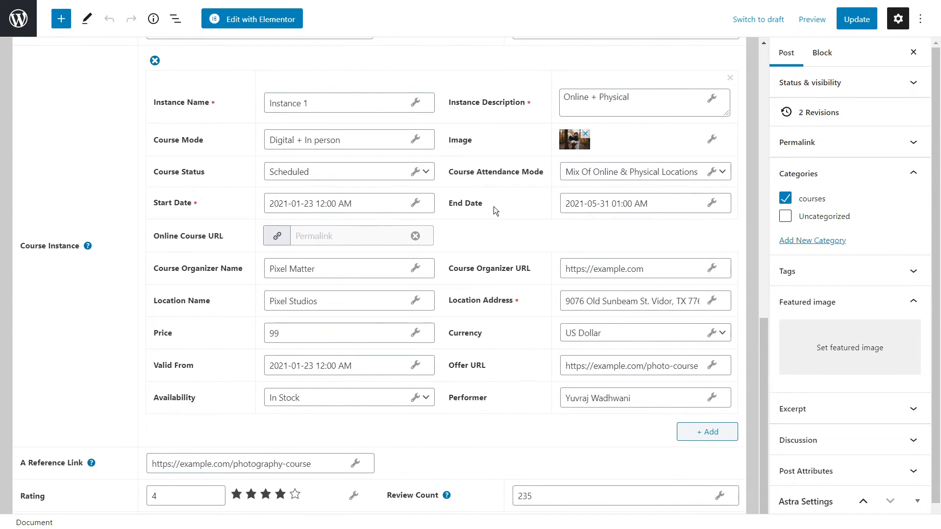
scroll(542, 226, up, 2)
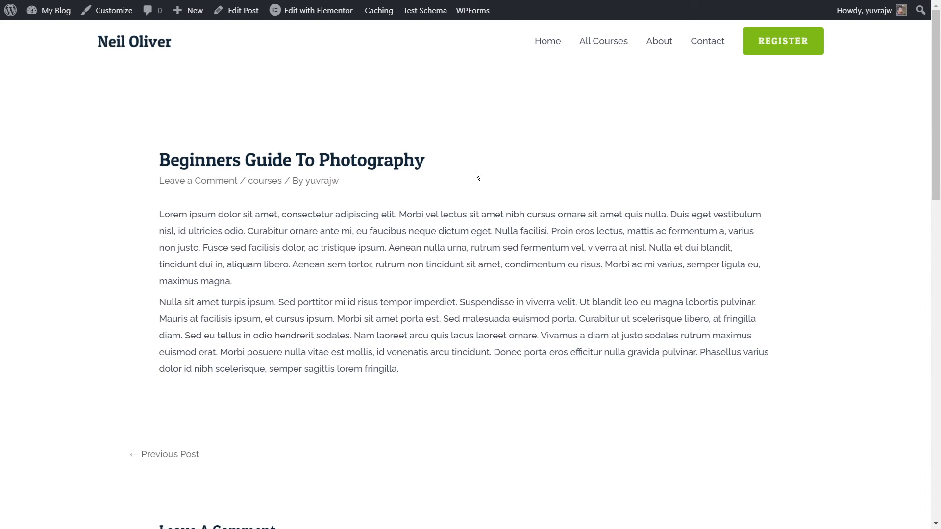
- Run the Rich Results Test on the updated course page and examine the course instance's location, image and organizer data
click(412, 13)
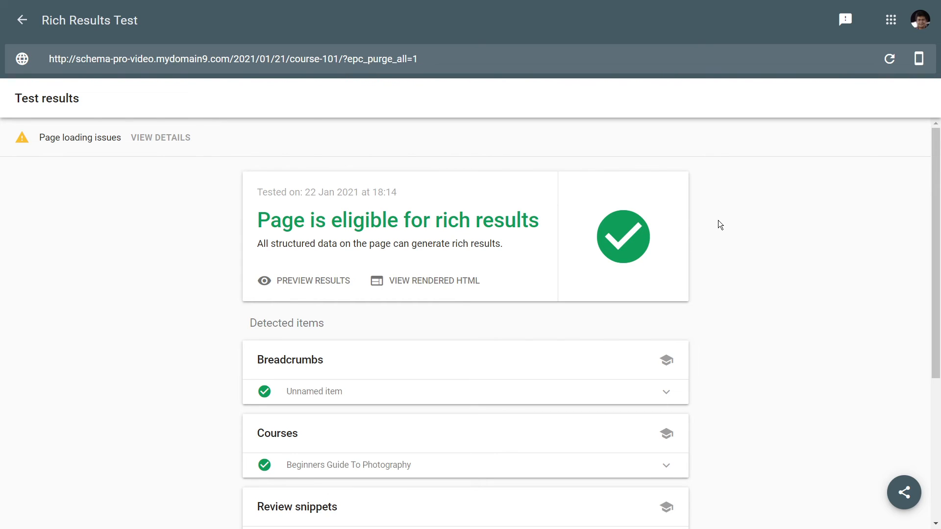
scroll(720, 221, down, 2)
scroll(719, 219, down, 2)
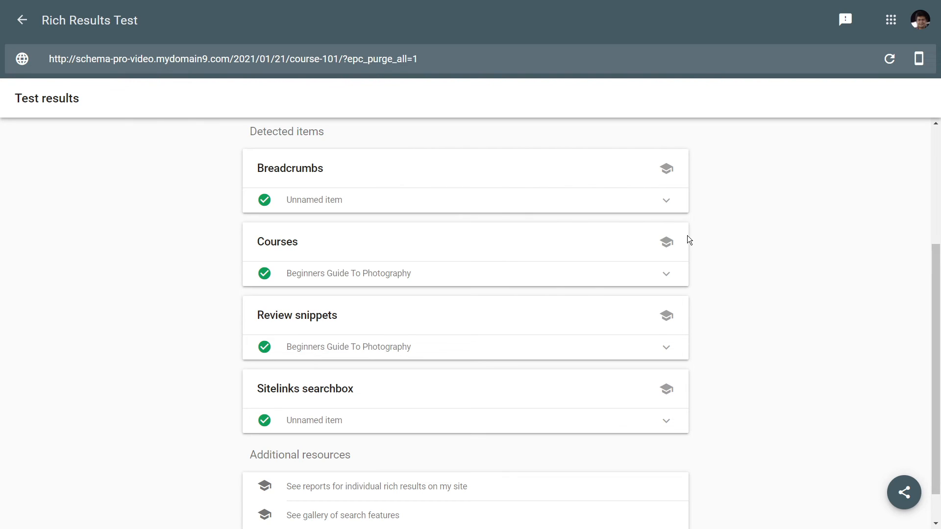
click(472, 273)
scroll(522, 260, down, 4)
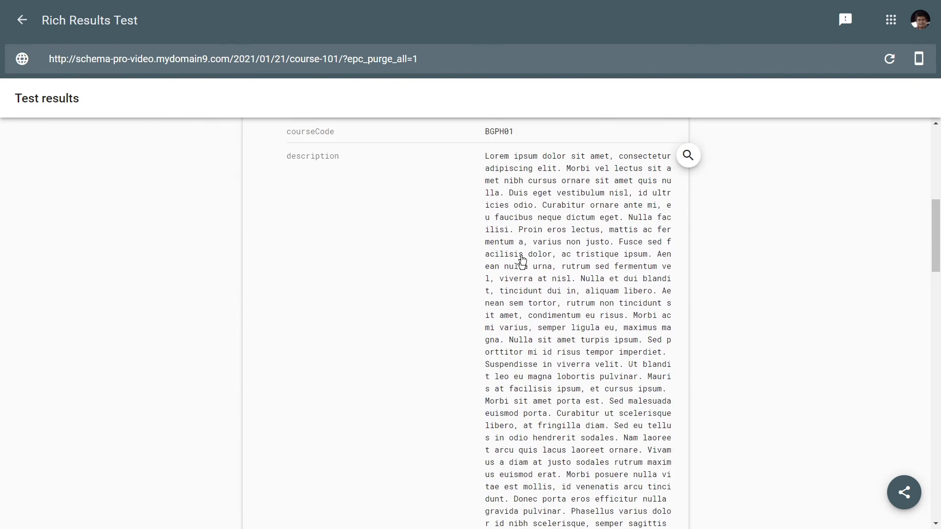
scroll(522, 260, down, 15)
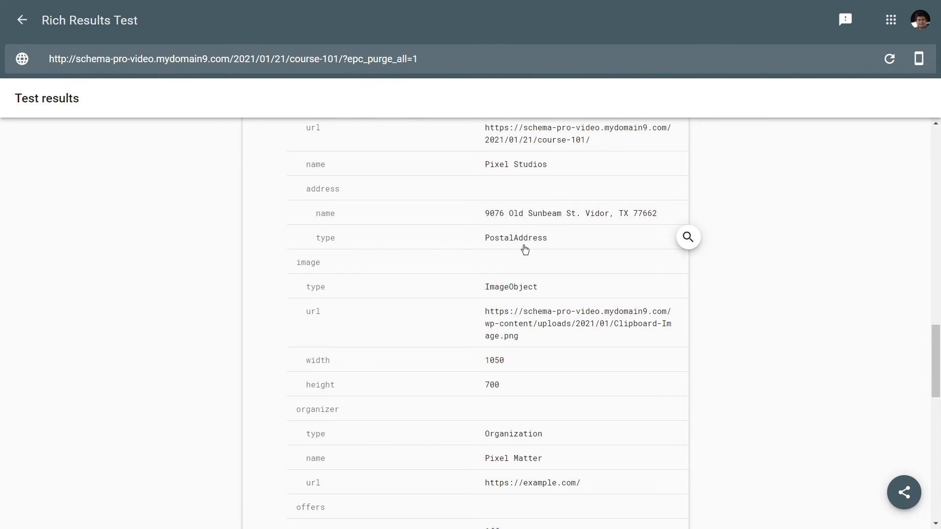
- Examine the offers, performer, provider, aggregateRating and Review snippets results of the course page, and consult Google's Review snippet documentation
scroll(525, 250, down, 6)
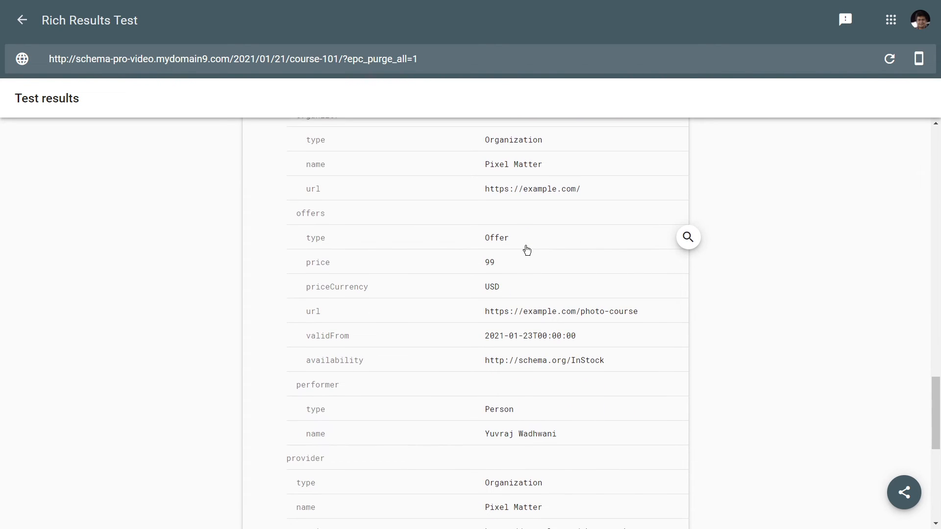
scroll(527, 250, down, 2)
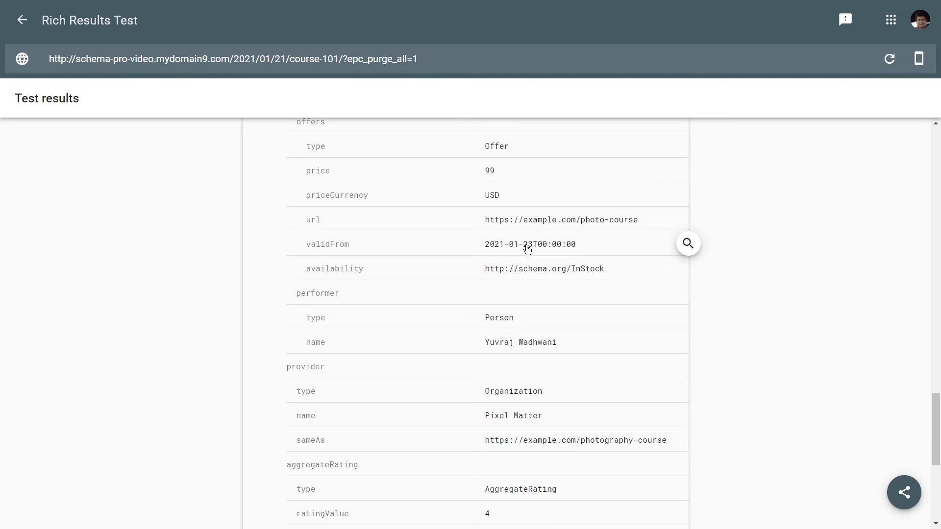
scroll(527, 249, down, 4)
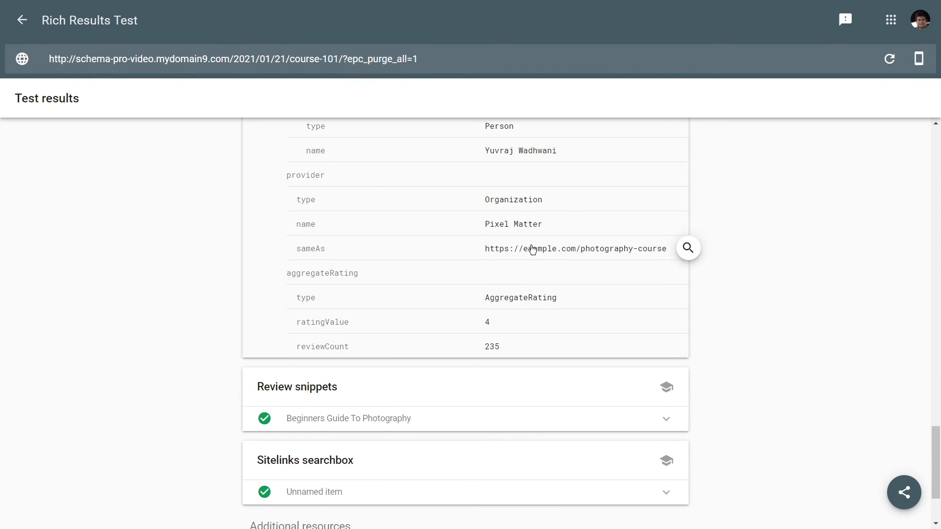
scroll(564, 252, up, 2)
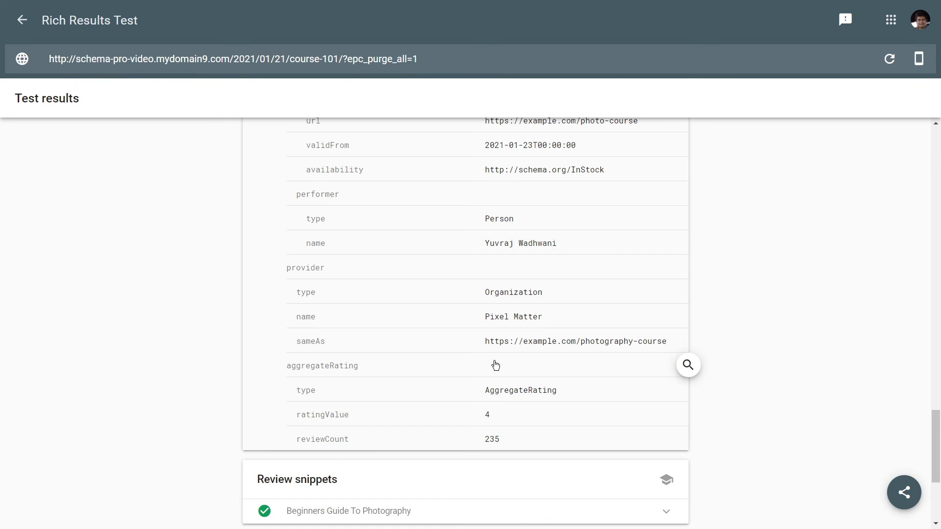
scroll(496, 365, down, 2)
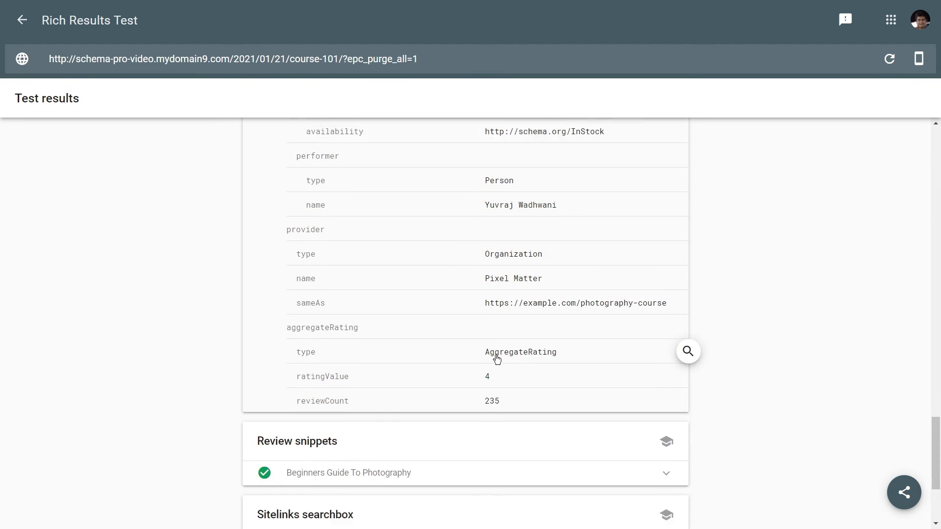
scroll(490, 358, down, 2)
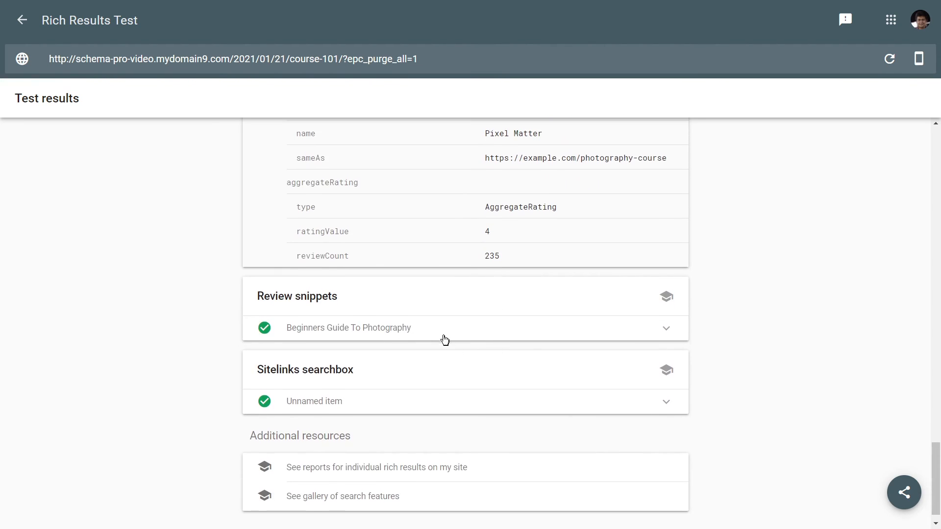
click(440, 332)
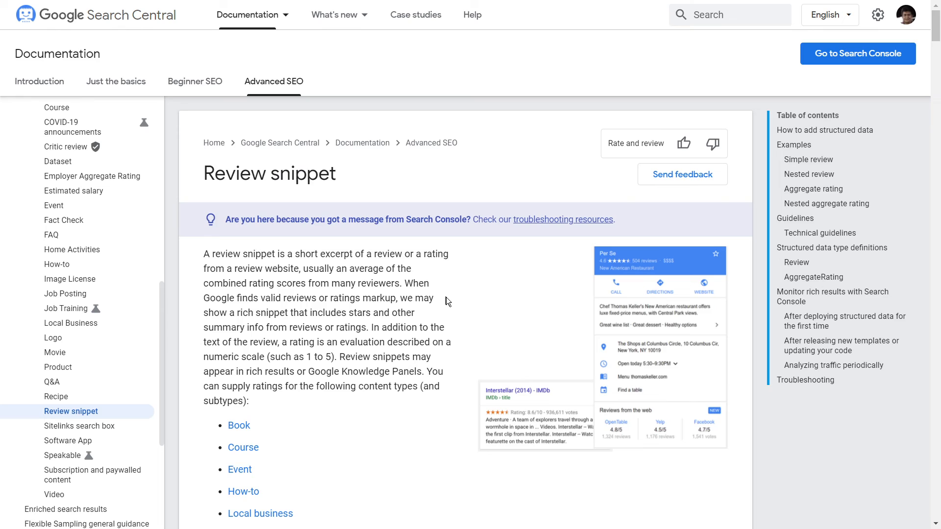
scroll(446, 297, down, 1)
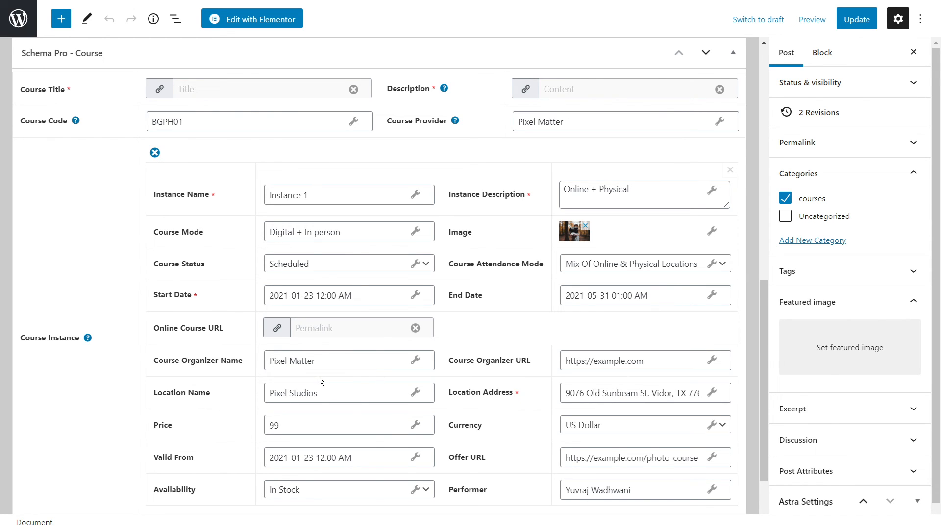
- Switch back to the WordPress post editor and review the Schema Pro course fields and the details of Instance 1
scroll(292, 324, up, 5)
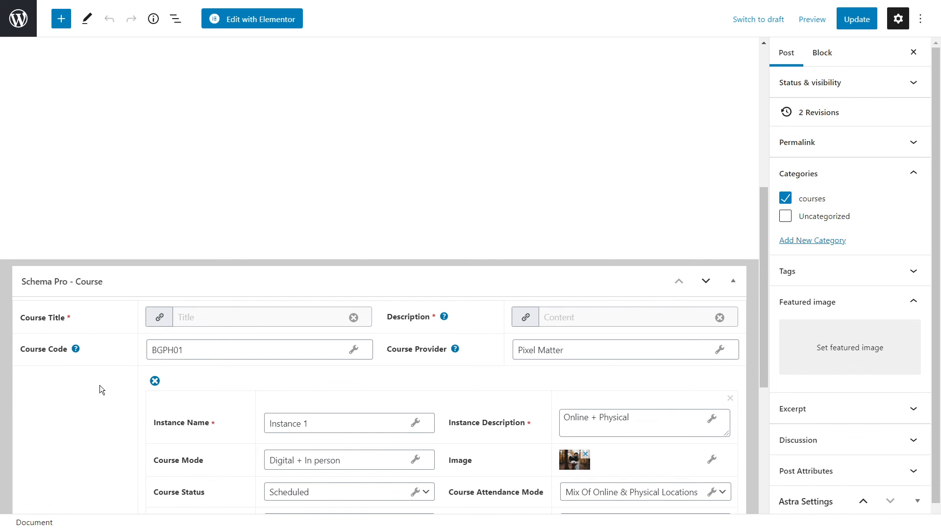
scroll(100, 386, down, 2)
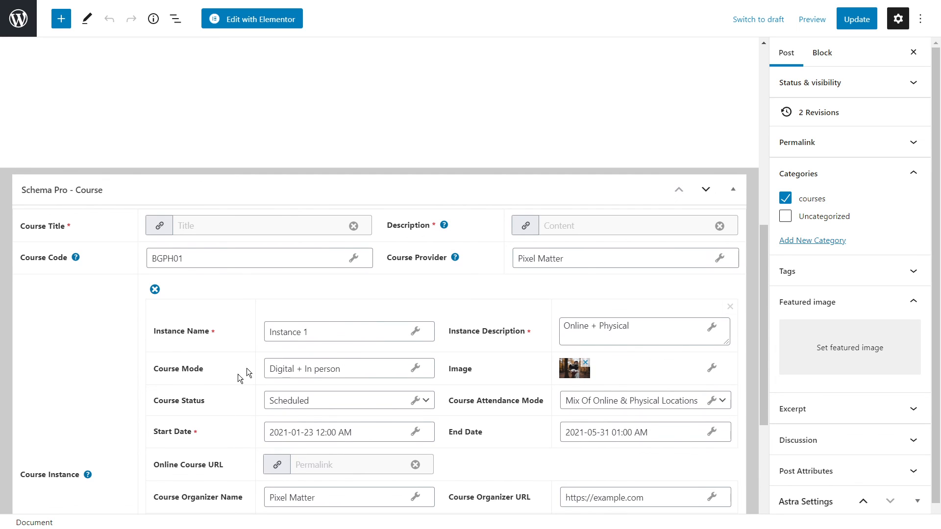